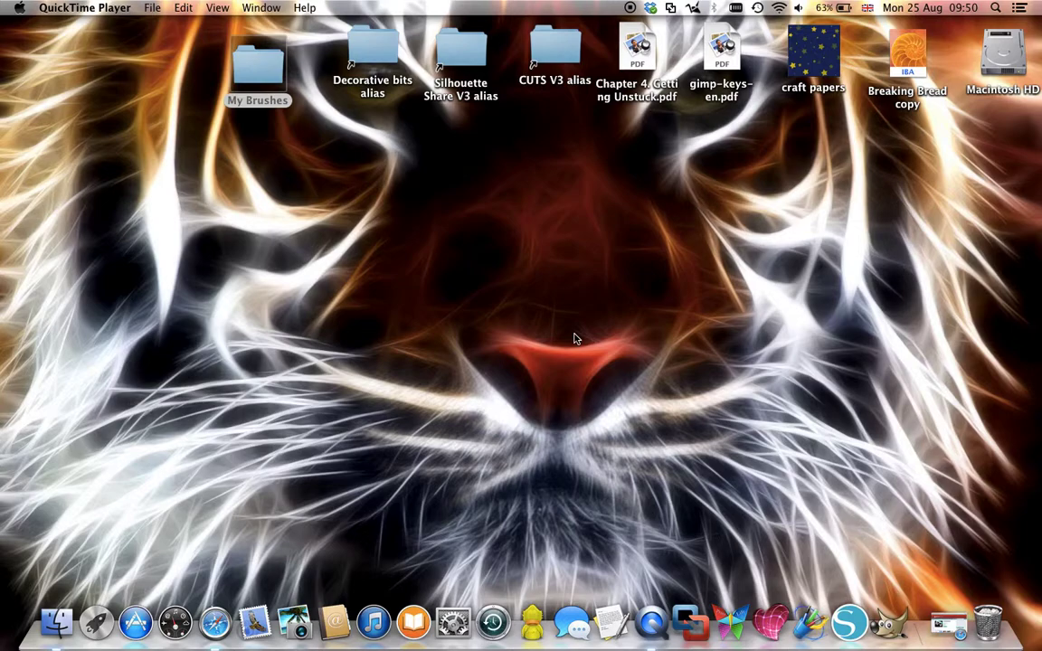
# Switch to Safari and view the Butterfly brushes download page on BrushLovers, putting the window away when done.
pyautogui.click(949, 620)
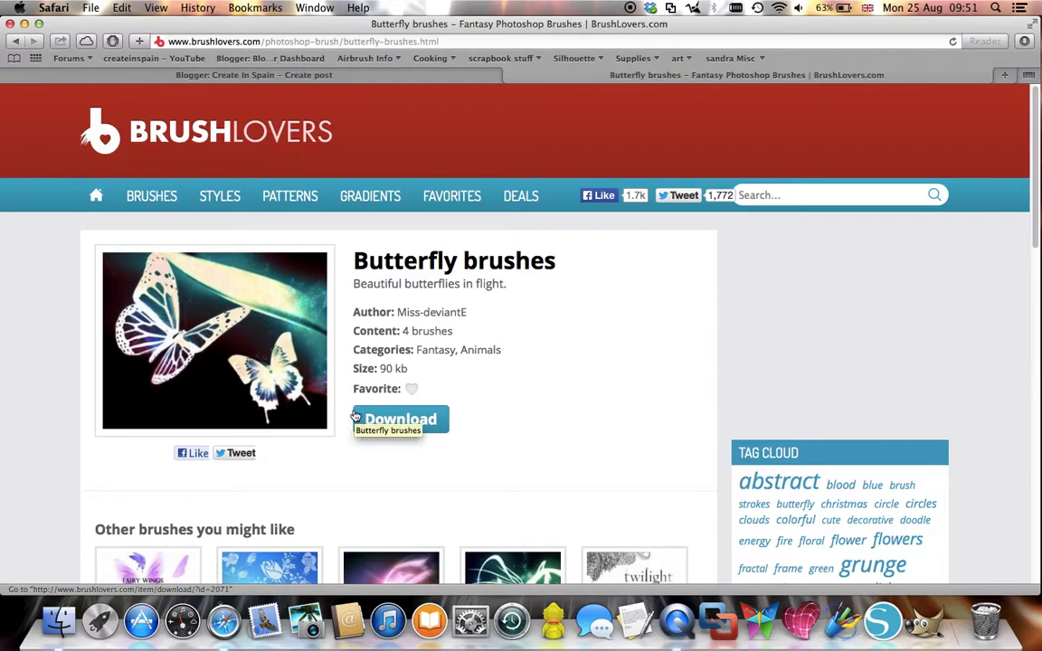
pyautogui.click(23, 24)
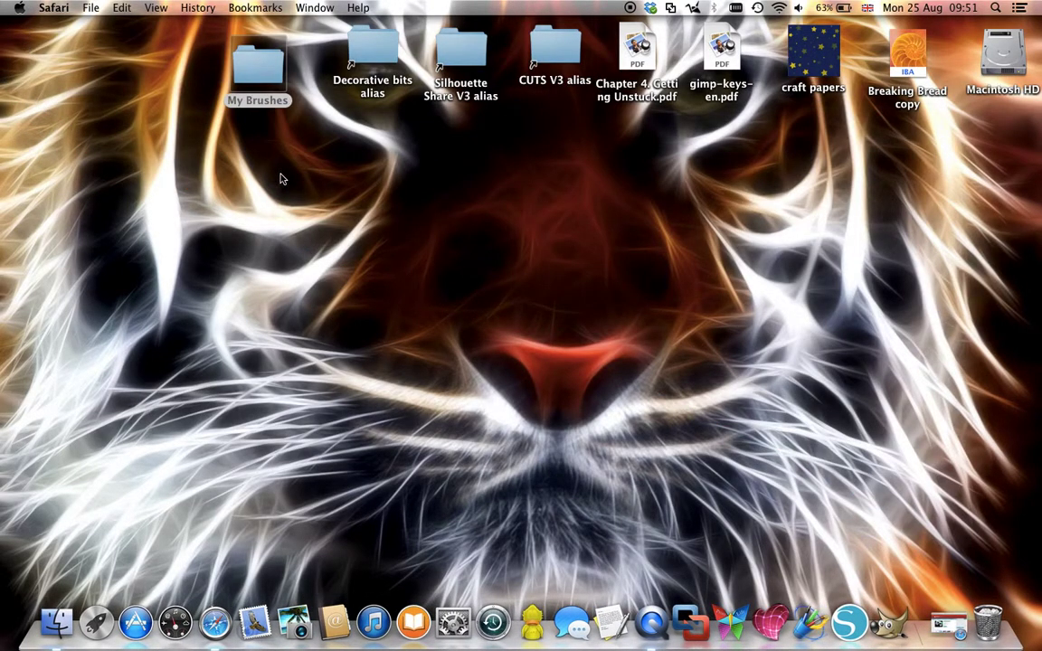
# Look through the My Brushes folder on the desktop and the butterfly brushes folder inside it, closing the window when done.
pyautogui.doubleClick(255, 76)
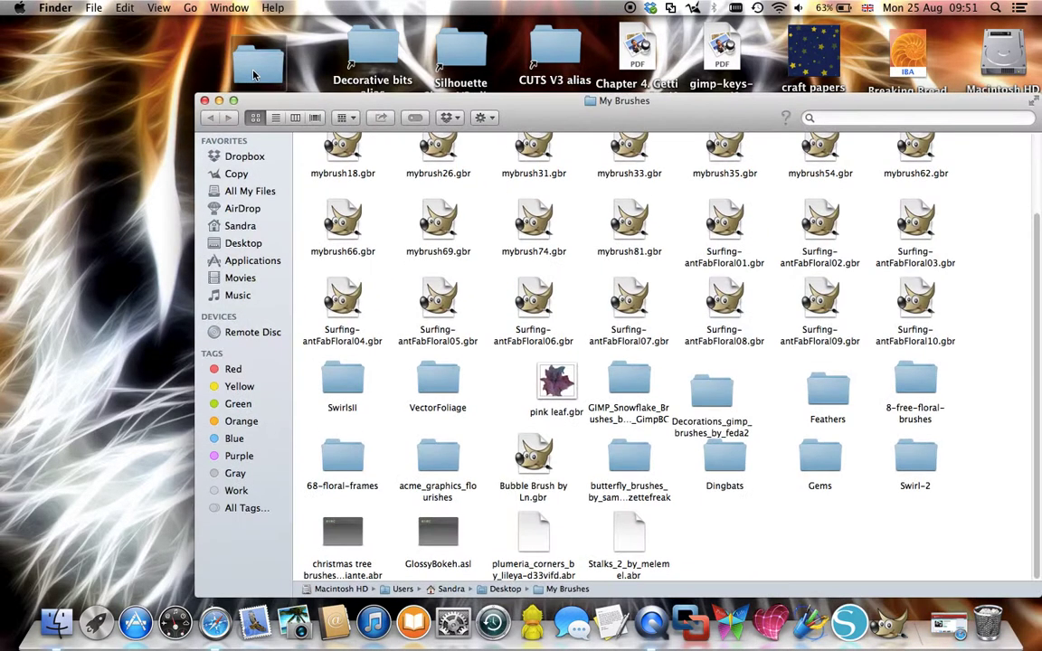
pyautogui.doubleClick(631, 465)
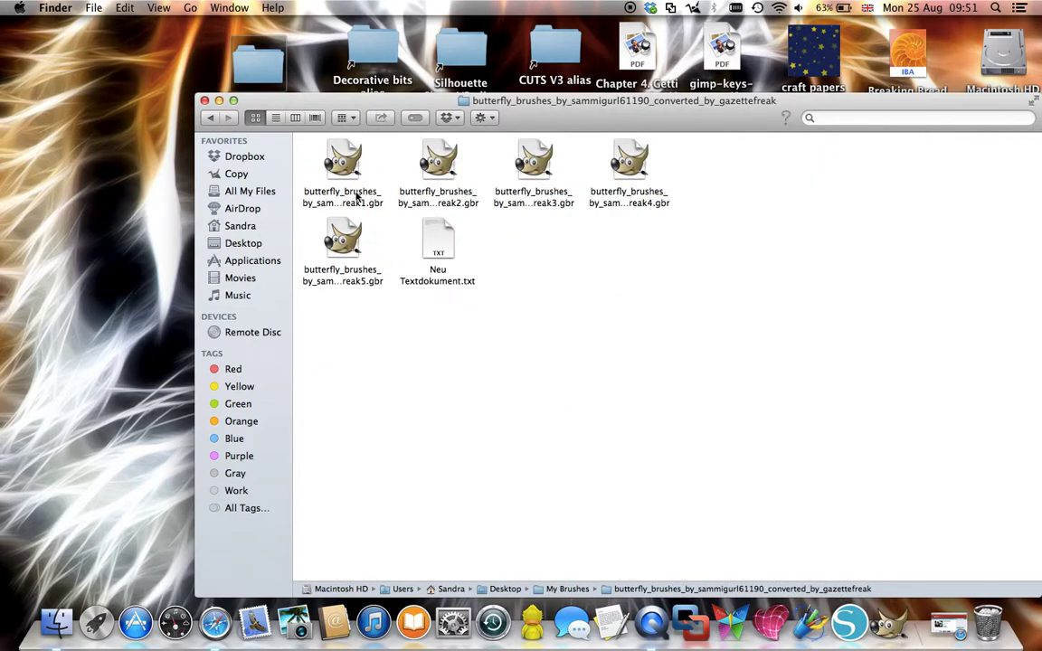
pyautogui.click(210, 117)
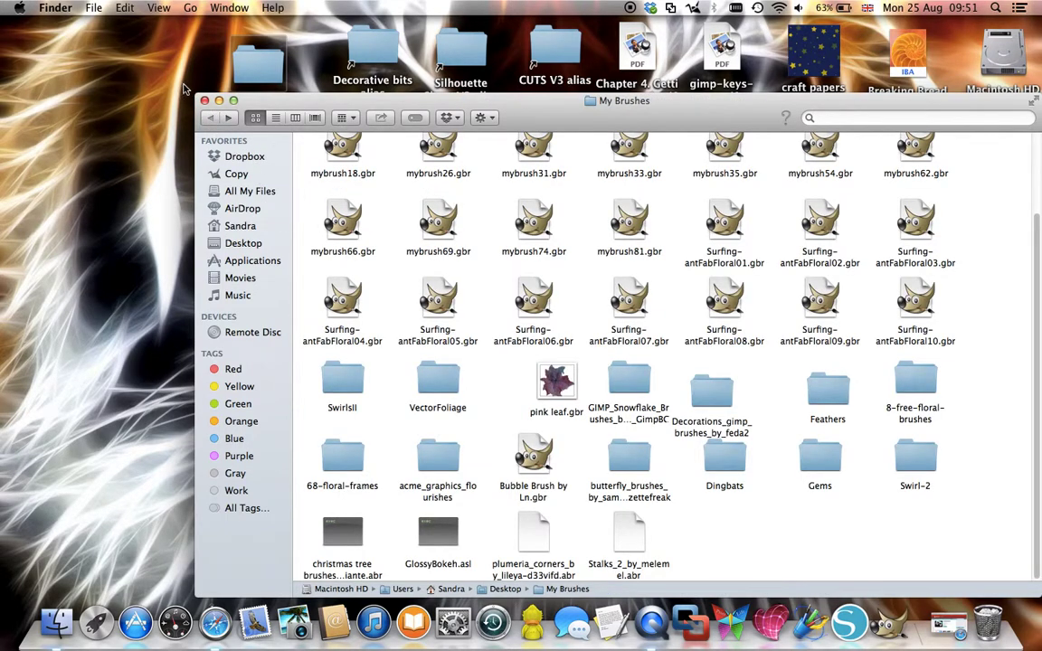
pyautogui.click(204, 100)
pyautogui.click(289, 169)
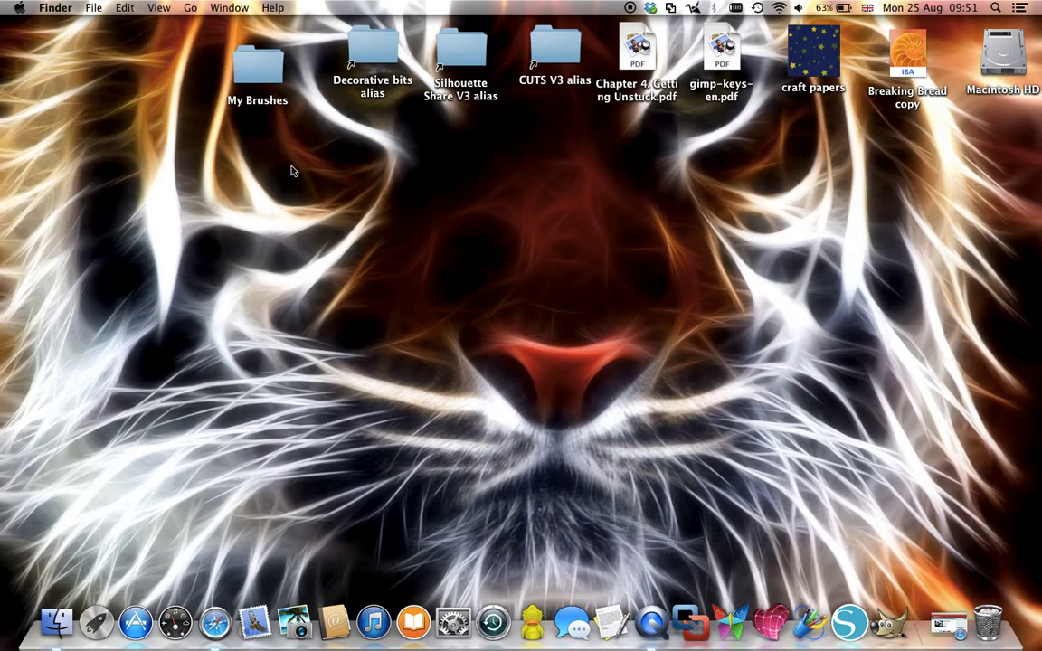
# Create a new folder on the desktop named dfdfgdffg.
pyautogui.rightClick(485, 243)
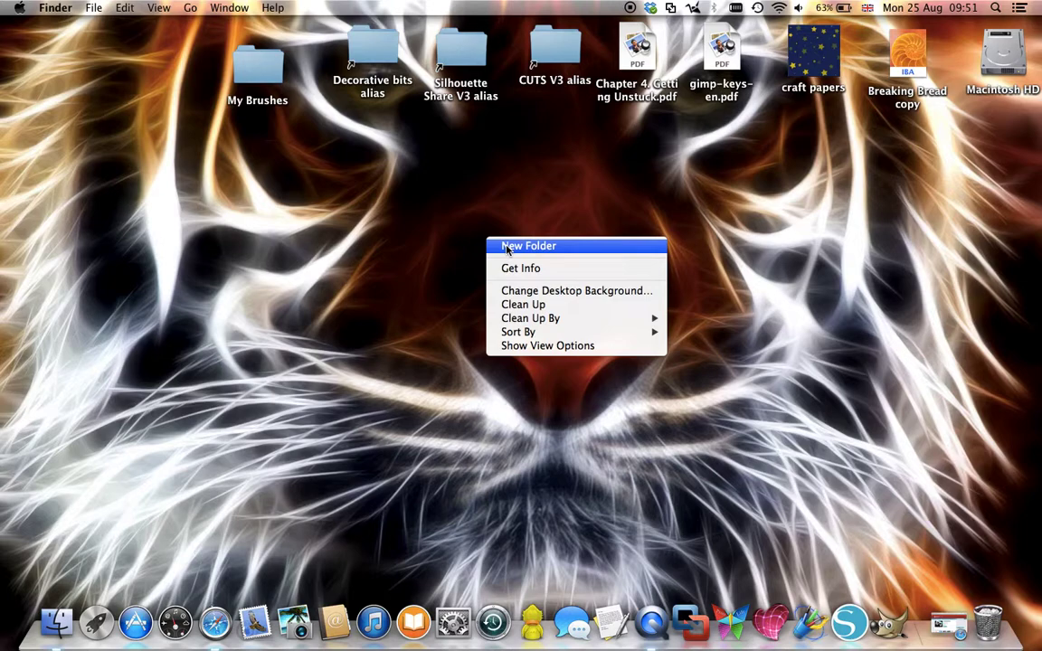
pyautogui.click(507, 247)
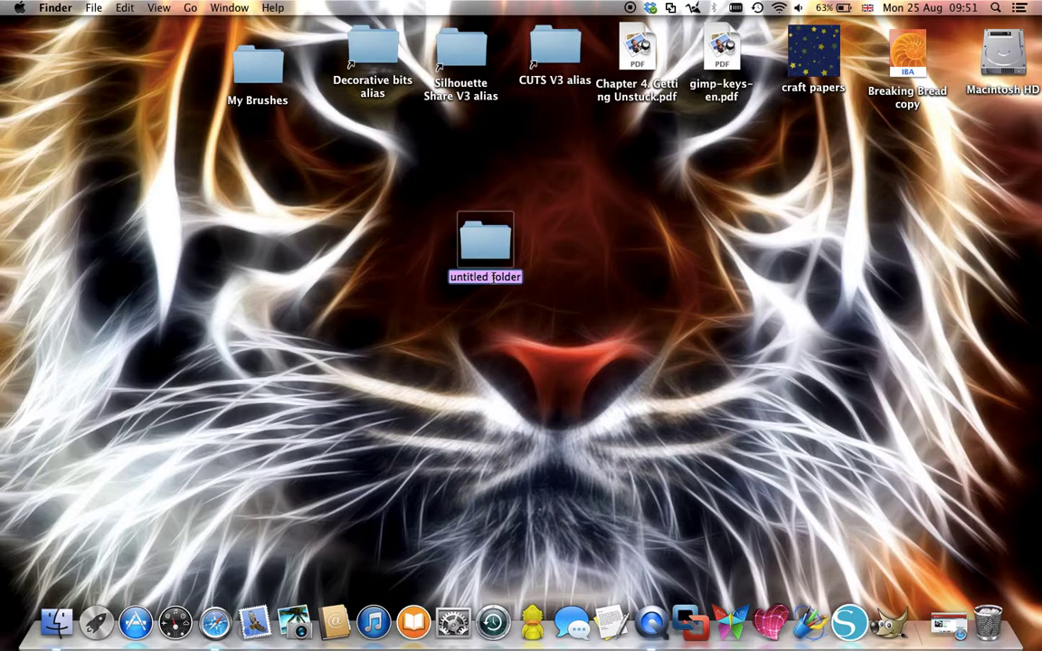
pyautogui.write('dfdfgdffg')
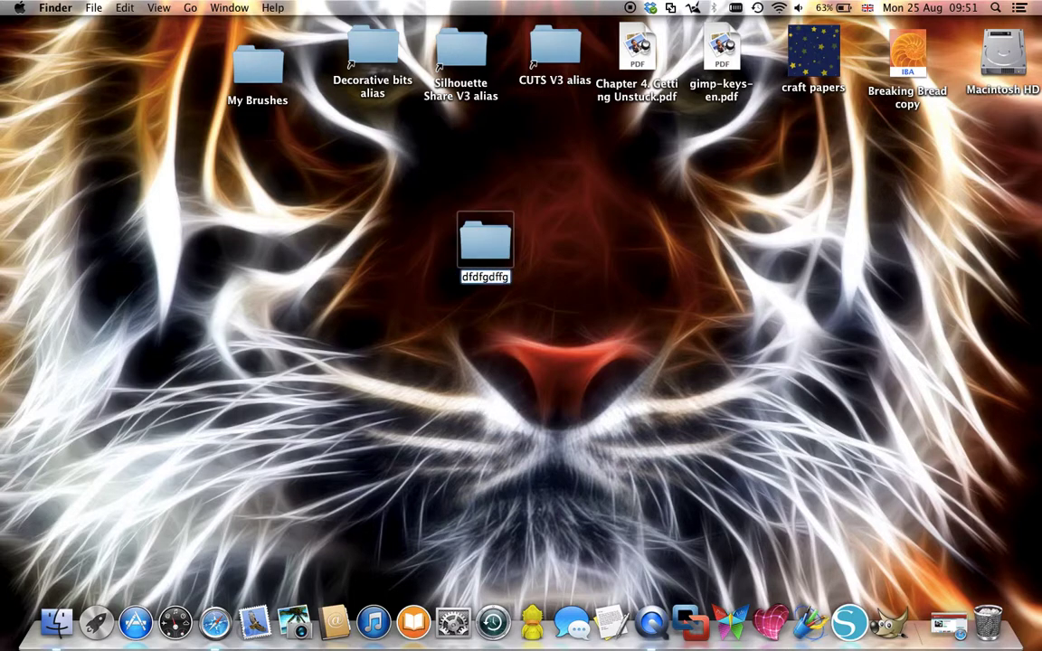
pyautogui.click(570, 282)
# Move the dfdfgdffg folder from the desktop to the Trash.
pyautogui.moveTo(443, 217); pyautogui.dragTo(461, 230)
pyautogui.rightClick(491, 251)
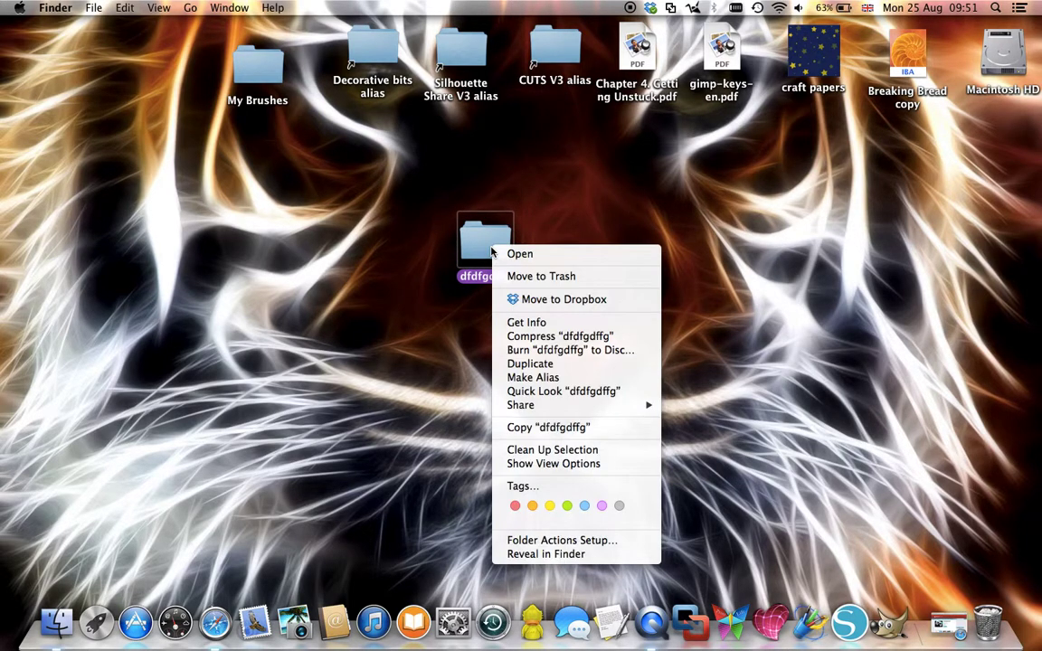
pyautogui.click(496, 276)
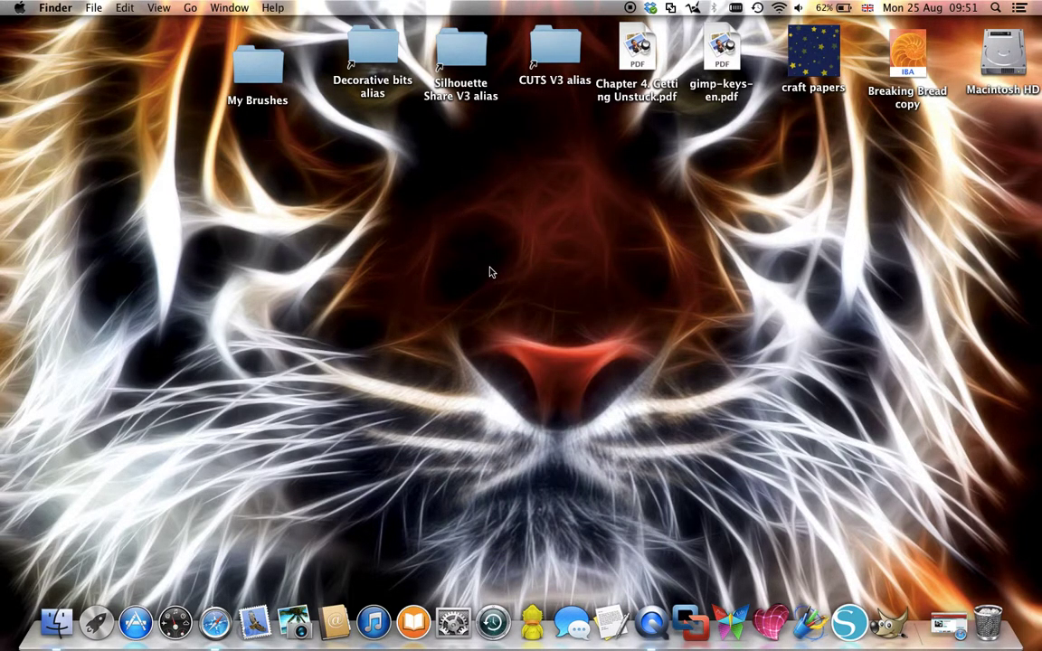
# Reposition the My Brushes folder slightly lower on the desktop.
pyautogui.moveTo(237, 73)
pyautogui.mouseDown()
pyautogui.moveTo(255, 172)
pyautogui.moveTo(258, 114)
pyautogui.moveTo(272, 106)
pyautogui.mouseUp()
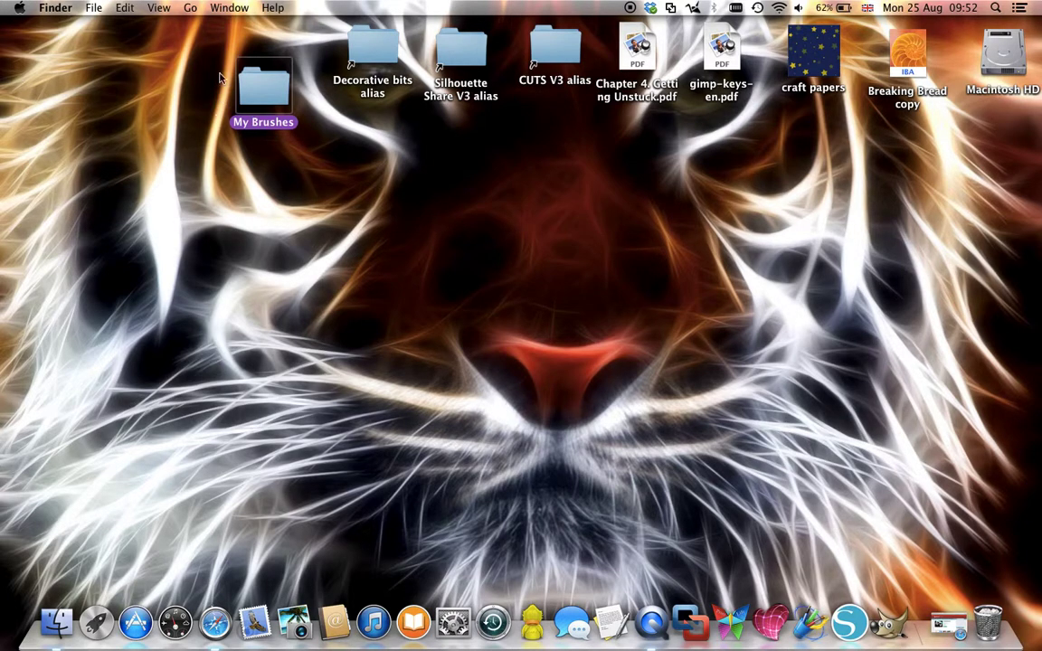
# Inspect GIMP's 2.8 brushes folder under Application Support in the hidden user Library, closing the window when done.
pyautogui.click(190, 9)
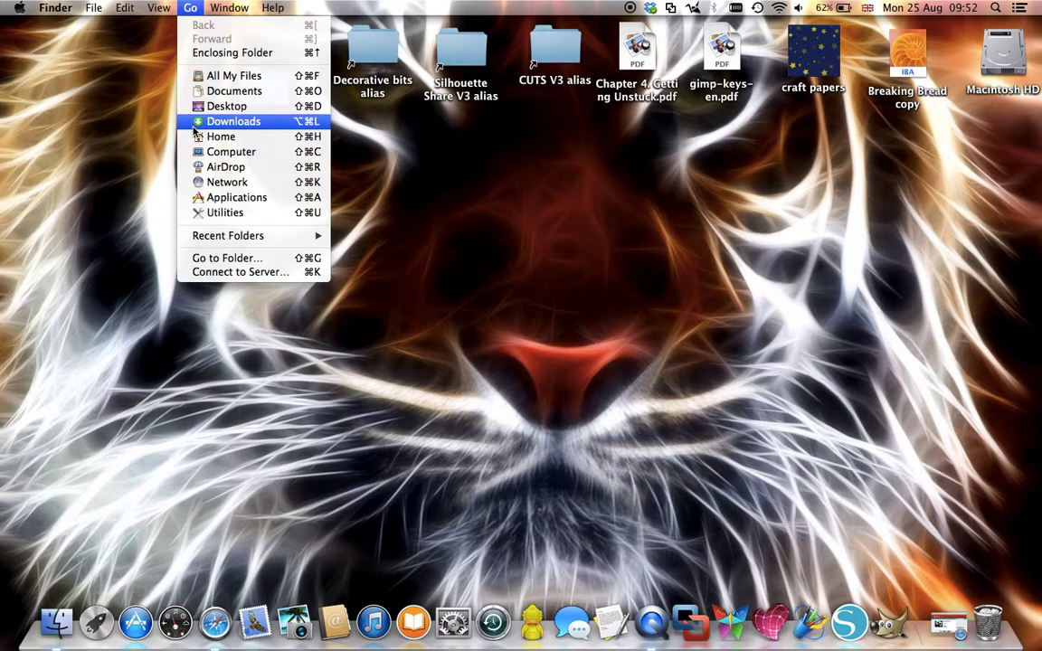
pyautogui.press('shift')
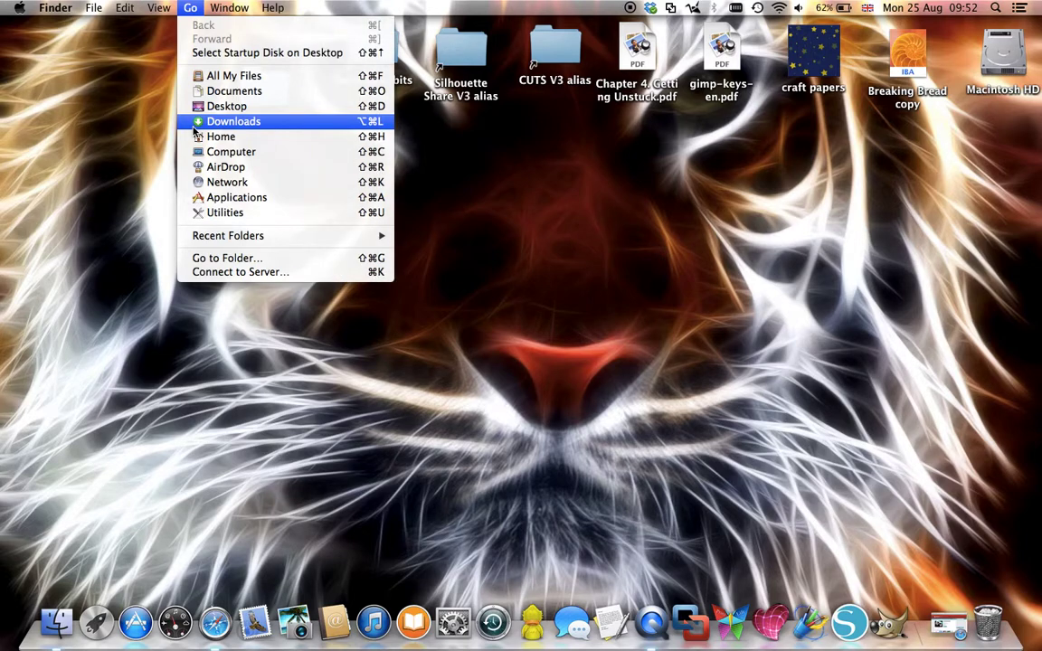
pyautogui.press('alt')
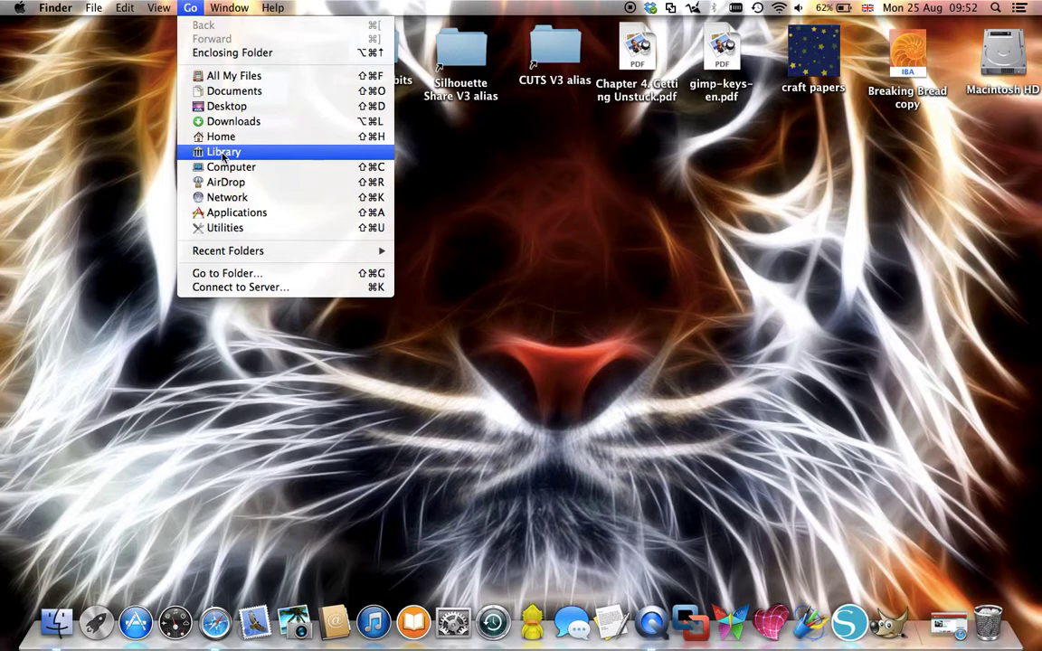
pyautogui.click(223, 153)
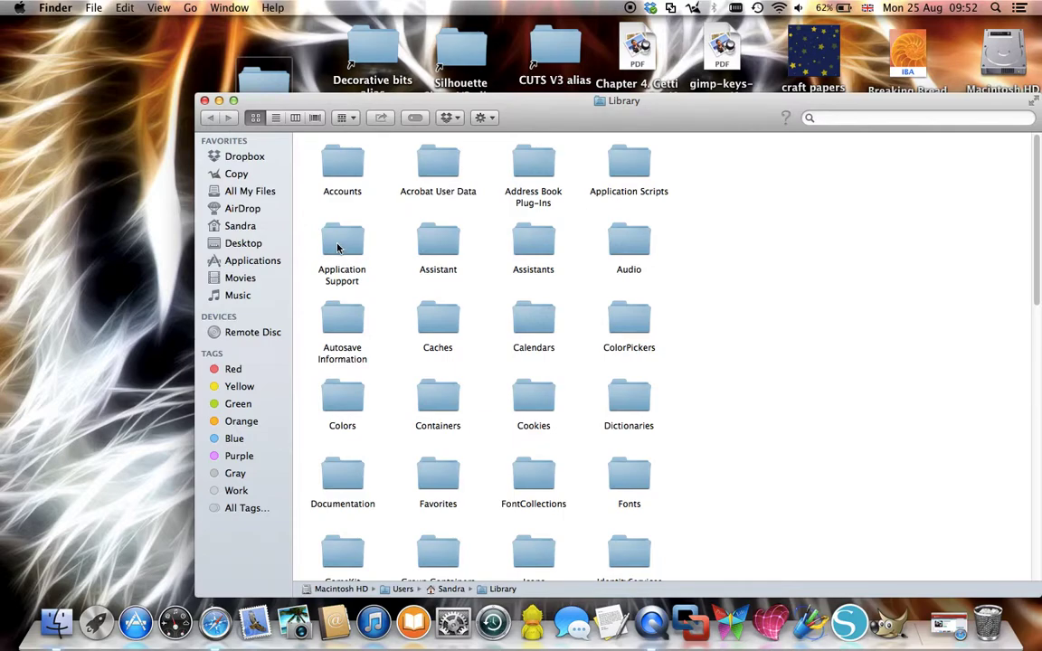
pyautogui.doubleClick(337, 248)
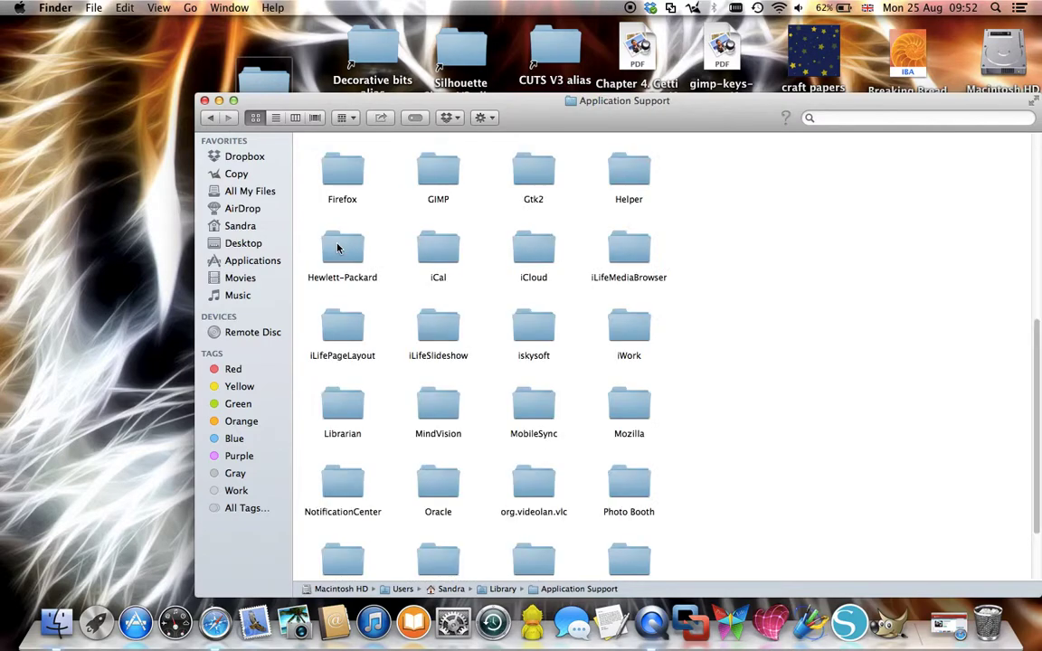
pyautogui.doubleClick(443, 176)
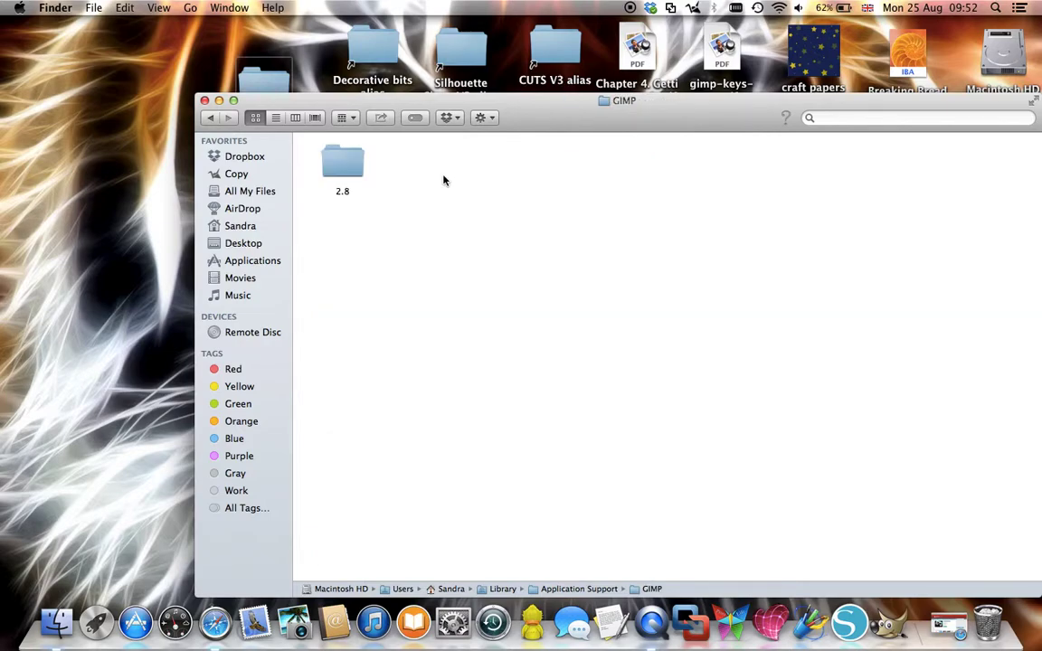
pyautogui.doubleClick(343, 168)
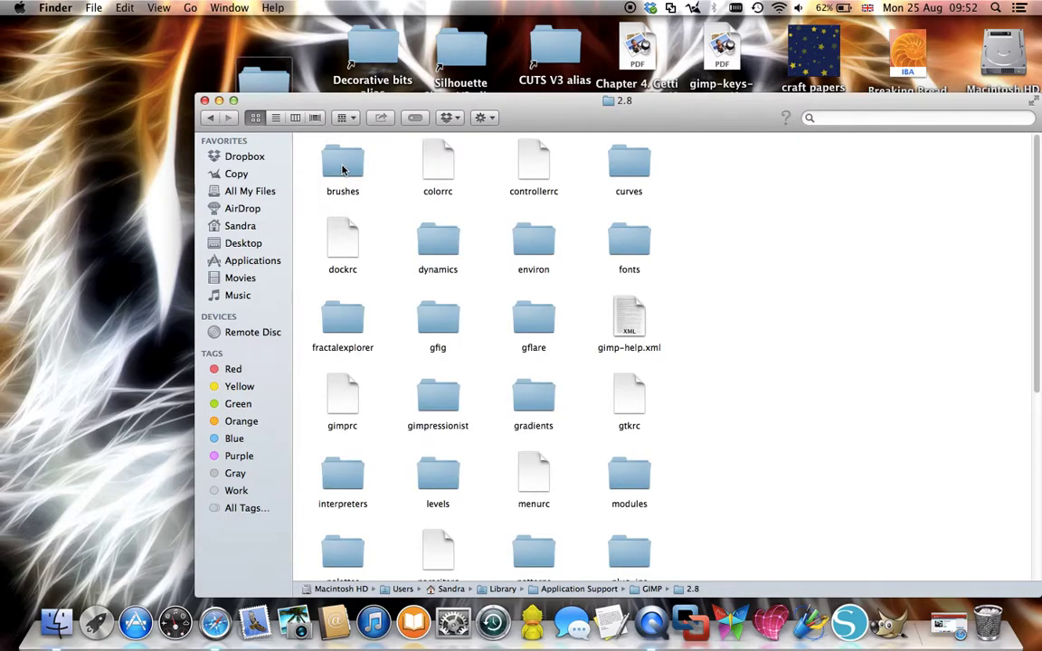
pyautogui.doubleClick(343, 168)
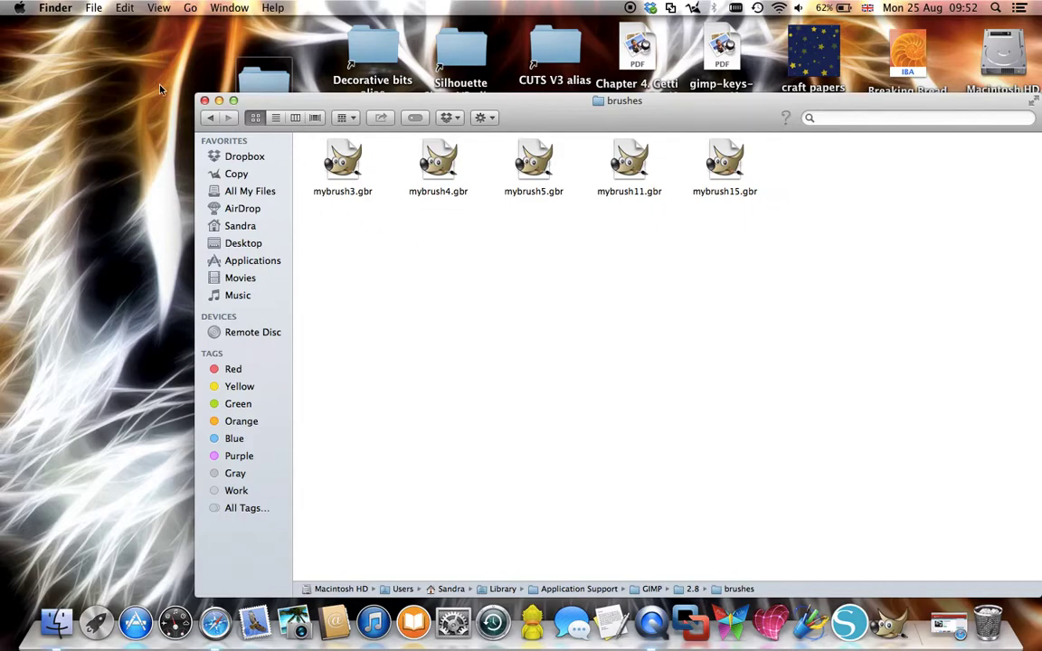
pyautogui.click(205, 102)
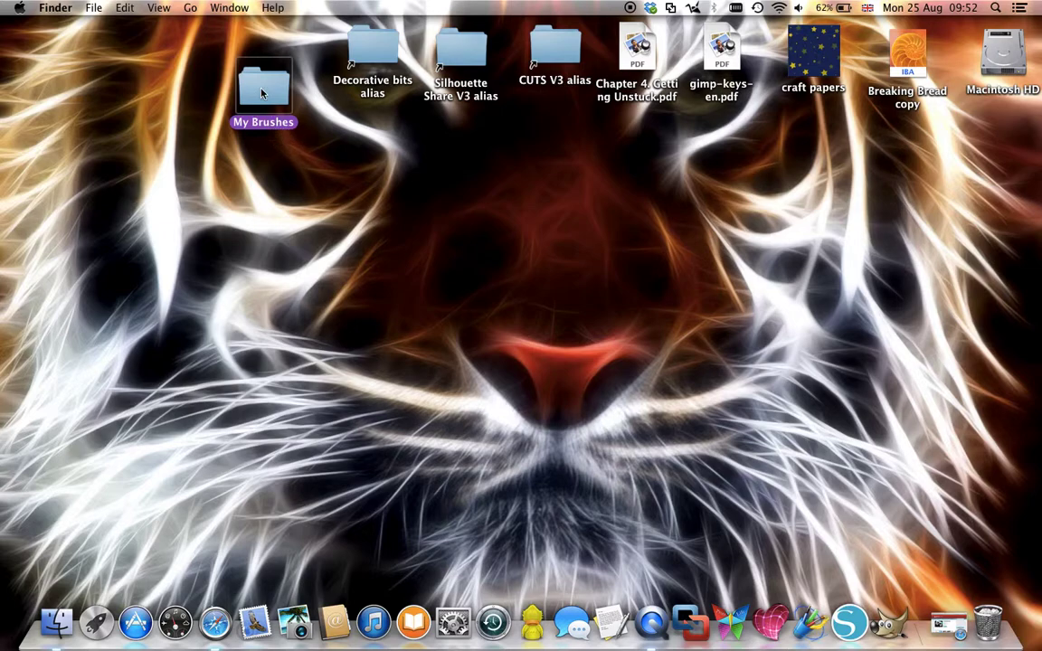
pyautogui.click(319, 152)
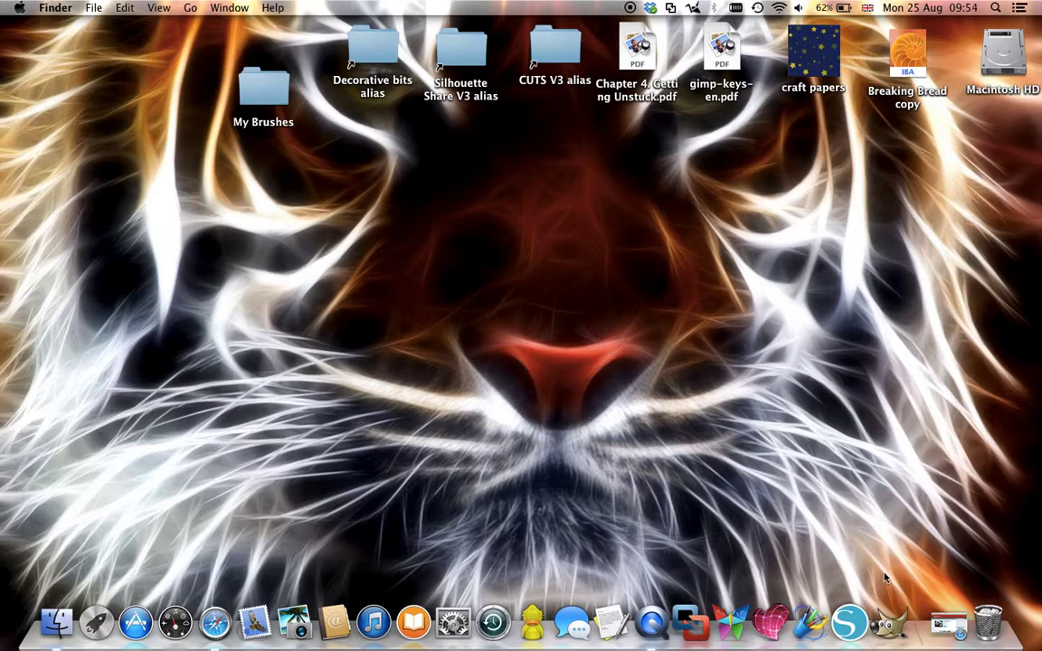
# Switch to GIMP and review the brush folder preferences, including the writable setting of the desktop My Brushes folder, and quit GIMP.
pyautogui.click(891, 613)
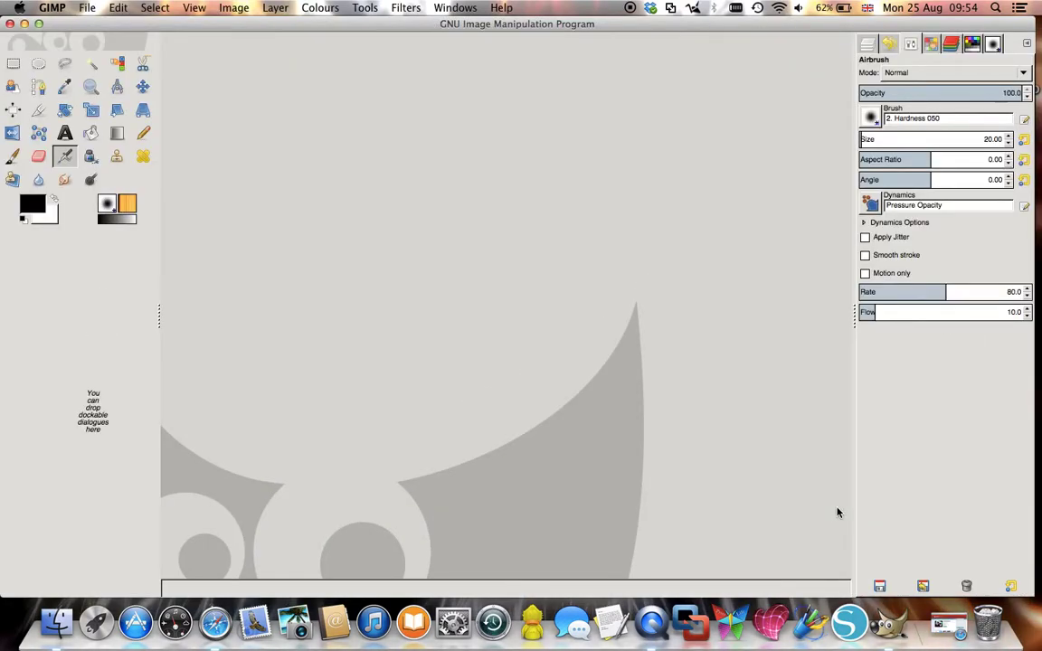
pyautogui.click(52, 8)
pyautogui.click(50, 48)
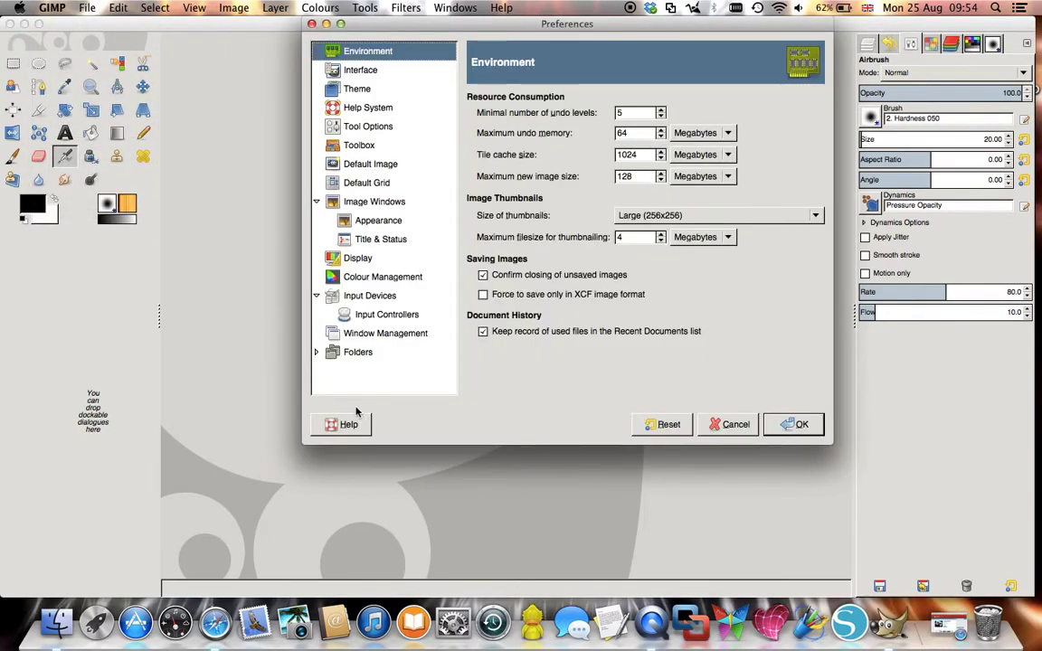
pyautogui.click(315, 352)
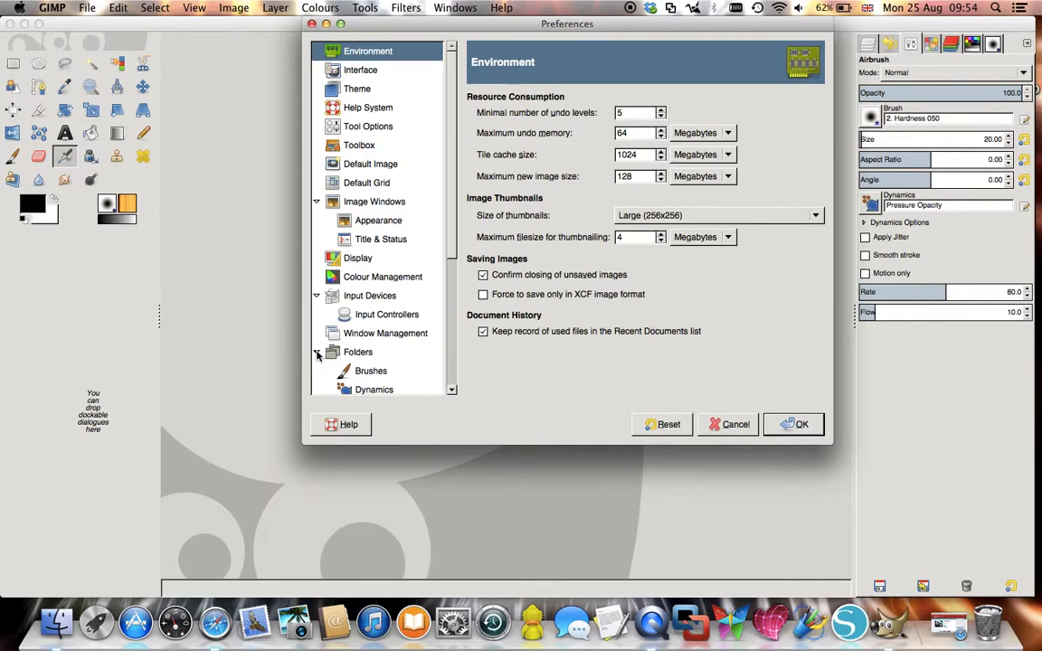
pyautogui.click(376, 374)
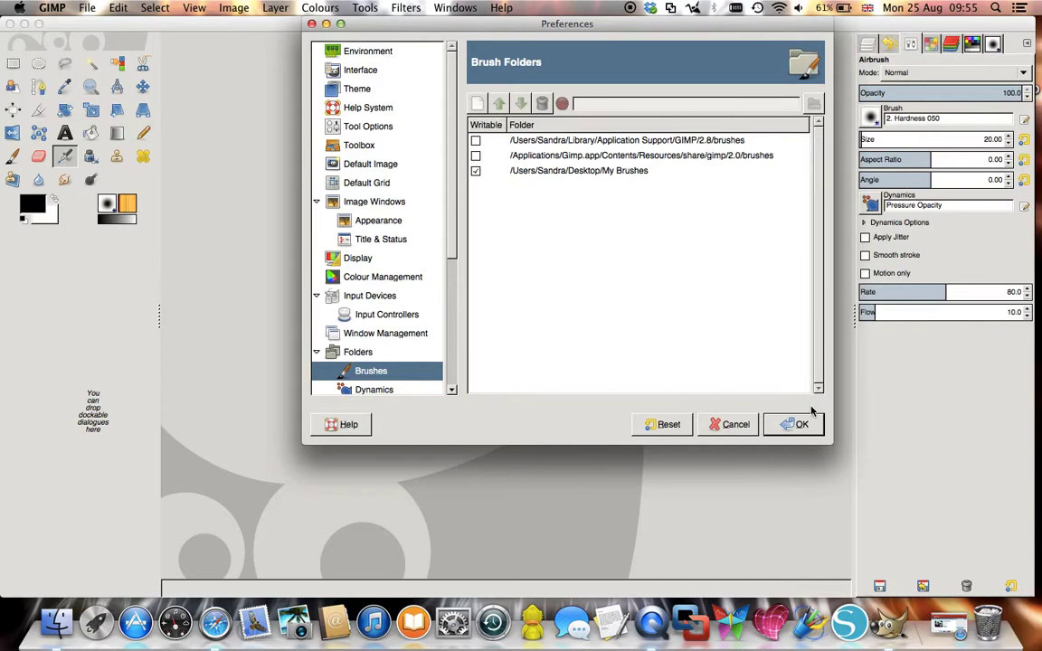
pyautogui.click(476, 171)
pyautogui.click(476, 172)
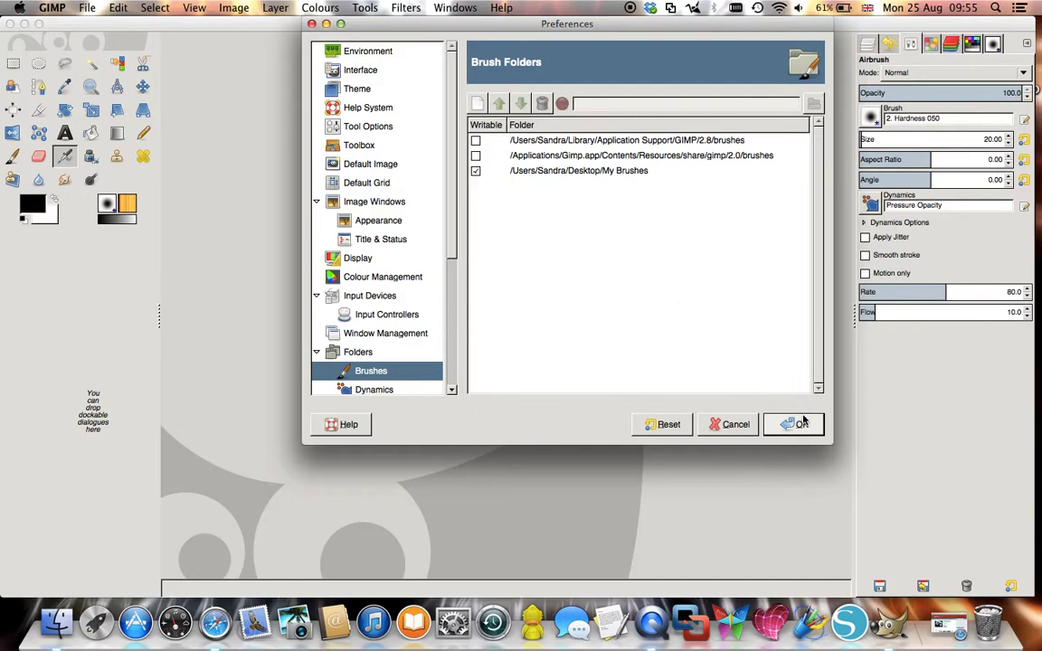
pyautogui.click(312, 24)
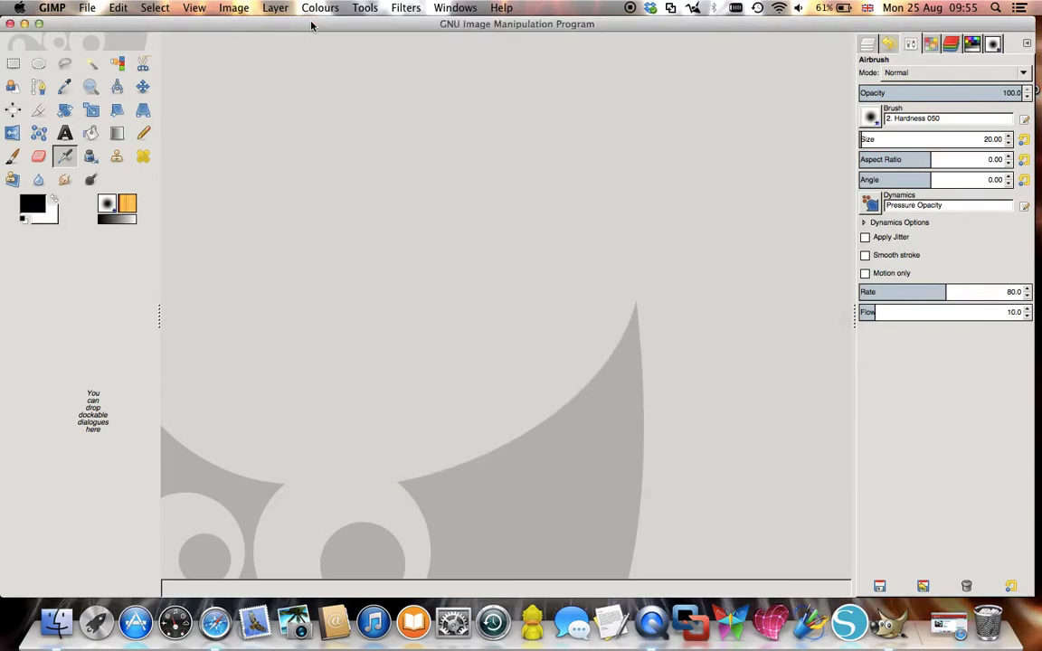
pyautogui.click(10, 24)
pyautogui.click(490, 310)
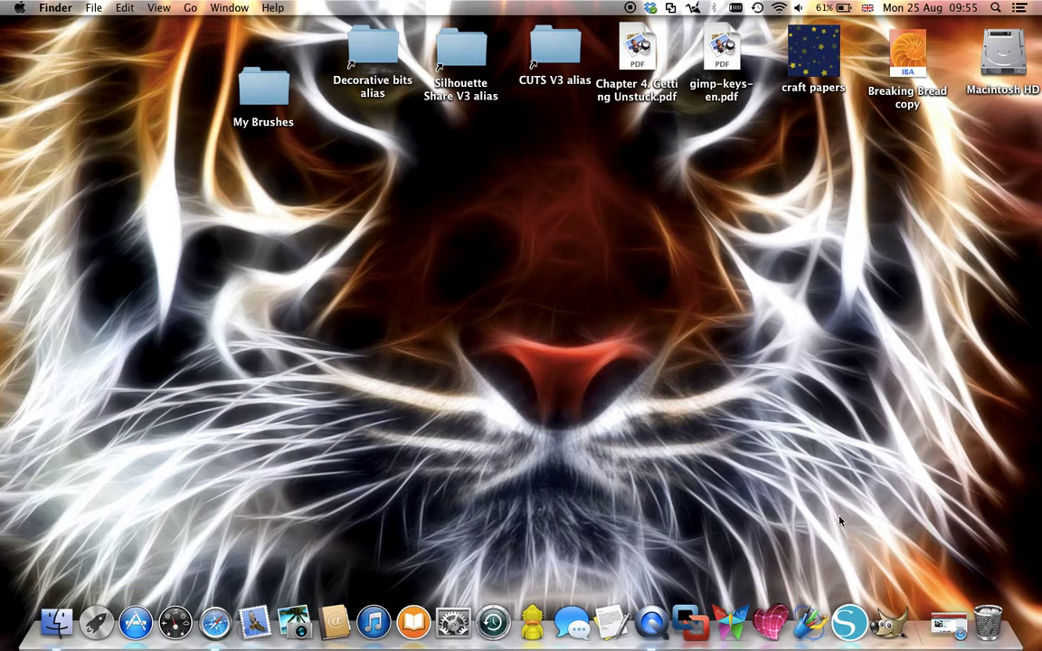
# Switch to Safari and download the Lipstick Brushes set from BrushLovers, putting the browser window away when done.
pyautogui.click(947, 619)
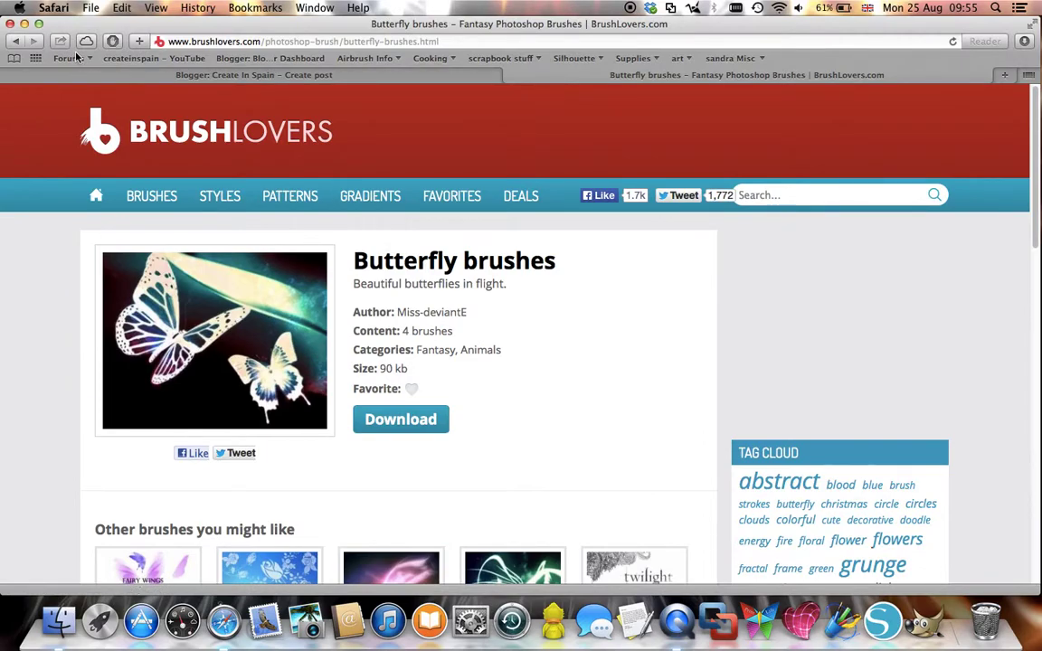
pyautogui.click(15, 45)
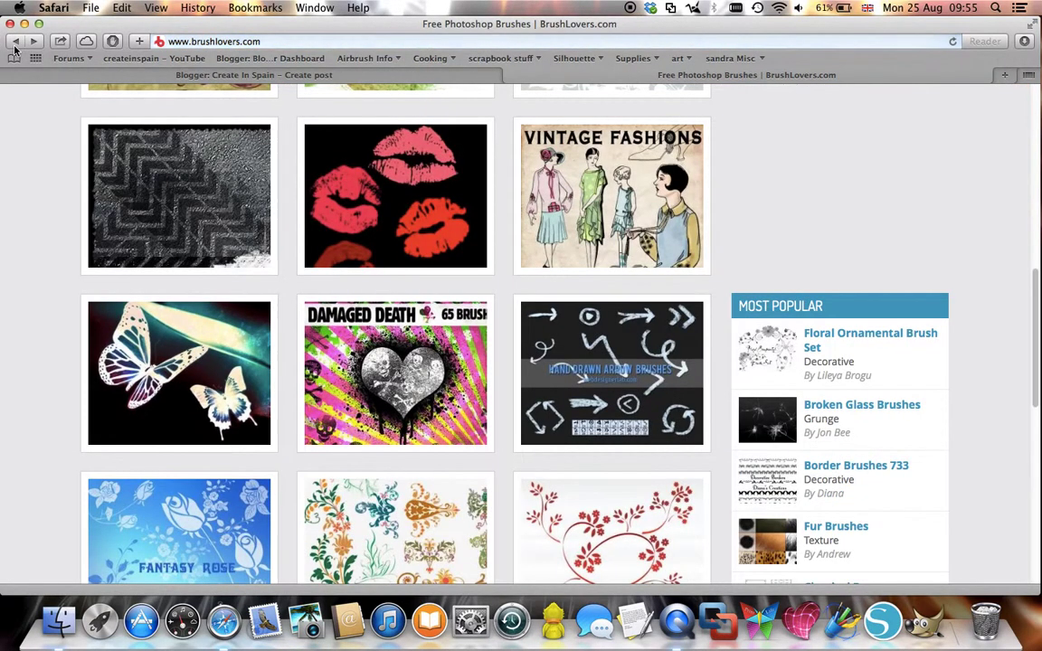
pyautogui.click(361, 195)
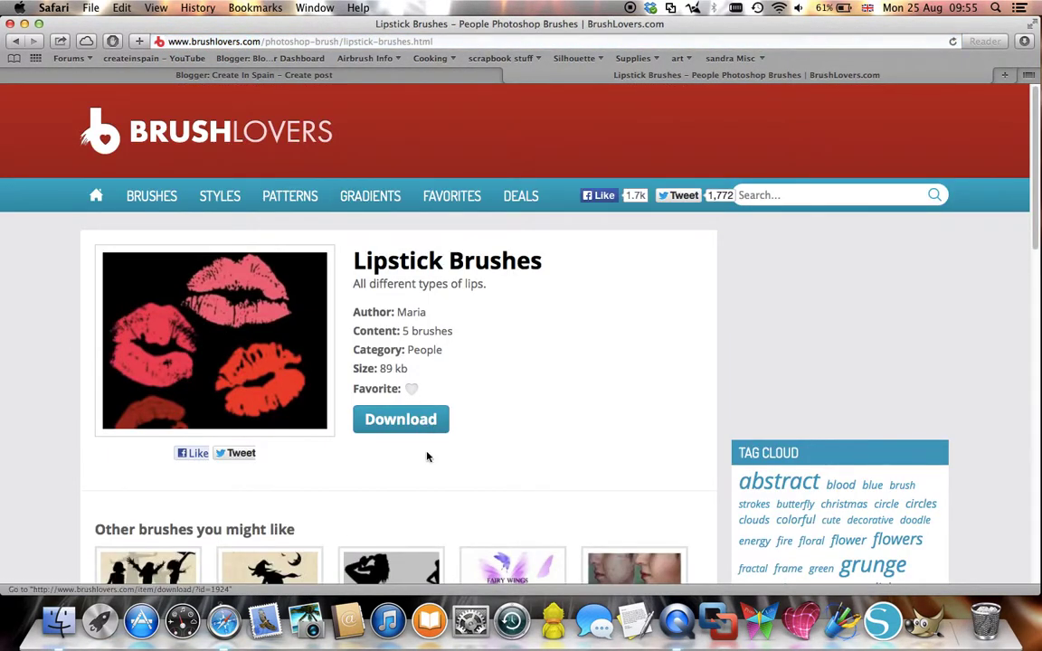
pyautogui.click(390, 416)
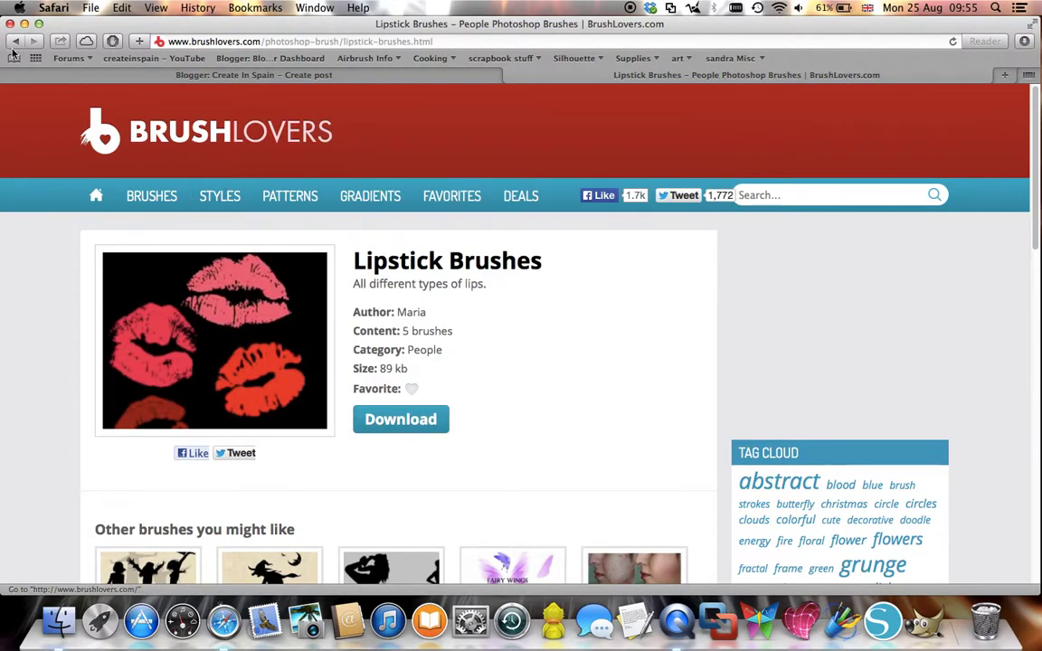
pyautogui.click(25, 24)
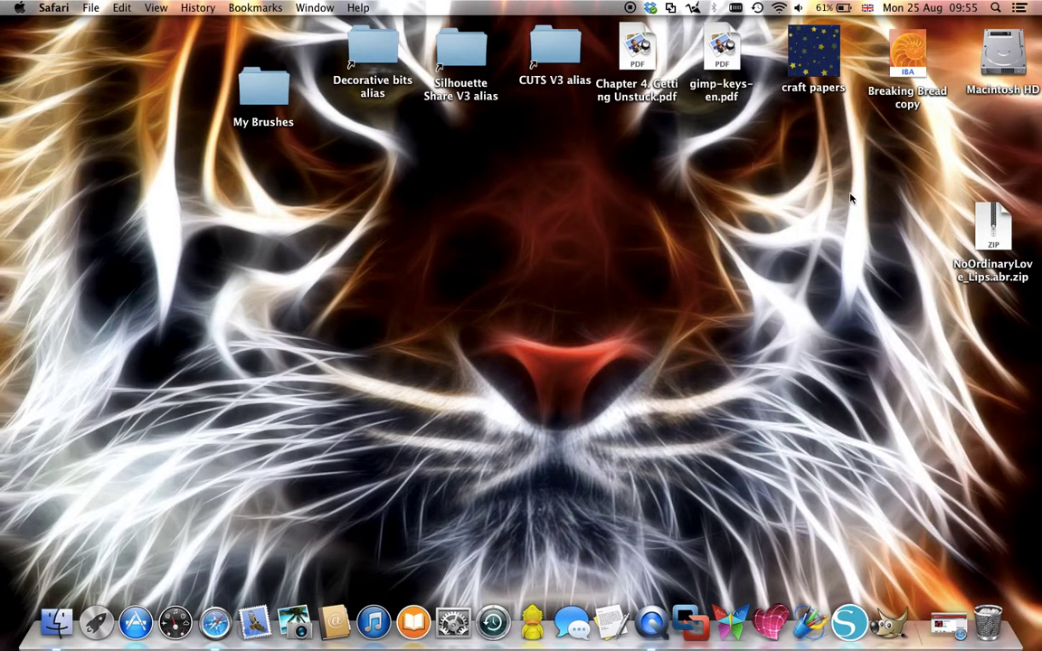
# Extract NoOrdinaryLove_Lips.abr from the downloaded zip archive on the desktop and move it into the My Brushes folder.
pyautogui.doubleClick(995, 231)
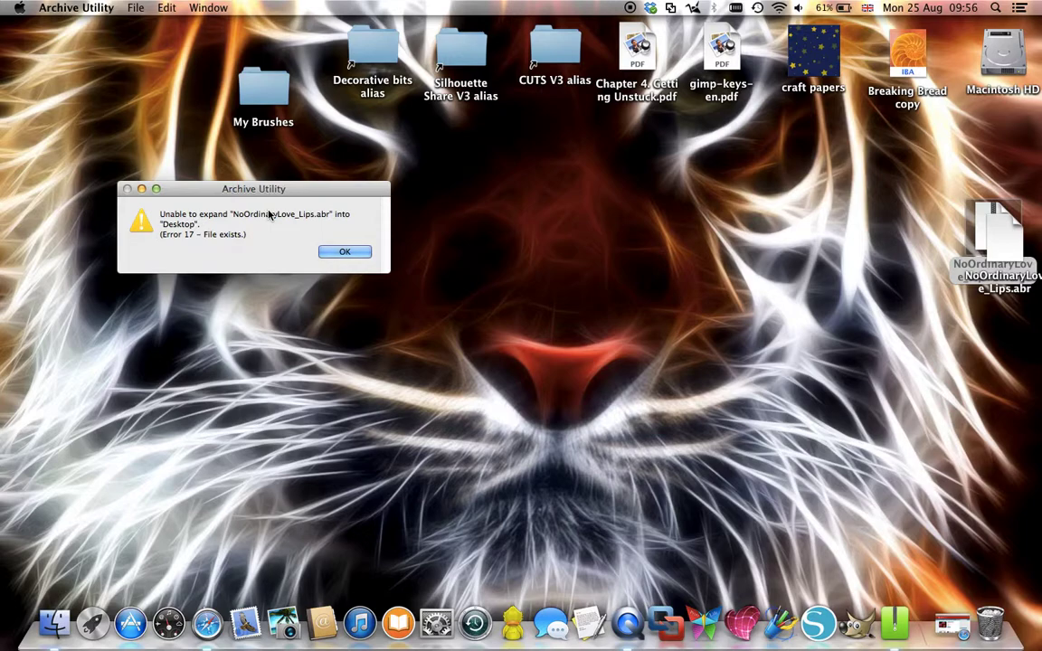
pyautogui.click(341, 253)
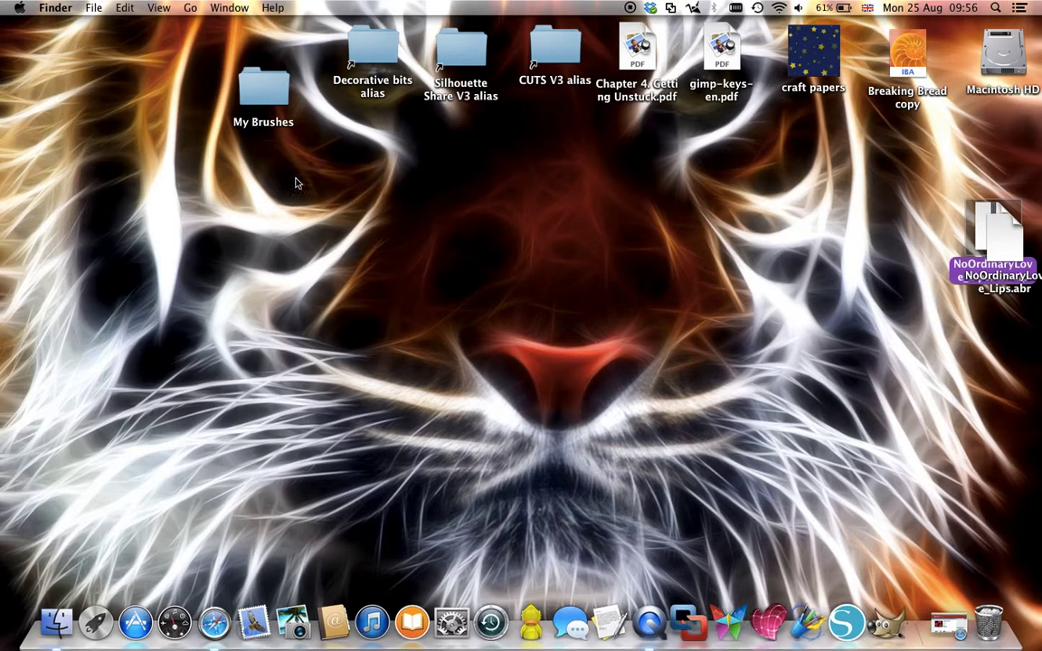
pyautogui.moveTo(979, 277); pyautogui.dragTo(595, 283)
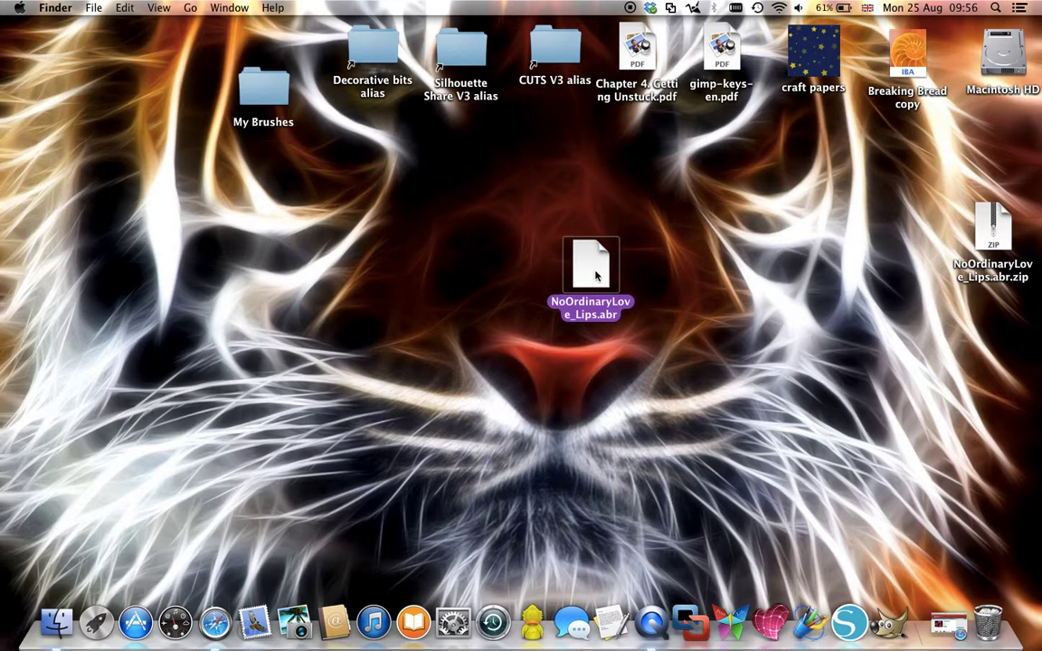
pyautogui.moveTo(595, 276)
pyautogui.mouseDown()
pyautogui.moveTo(591, 256)
pyautogui.moveTo(456, 259)
pyautogui.moveTo(378, 240)
pyautogui.moveTo(284, 172)
pyautogui.moveTo(270, 100)
pyautogui.mouseUp()
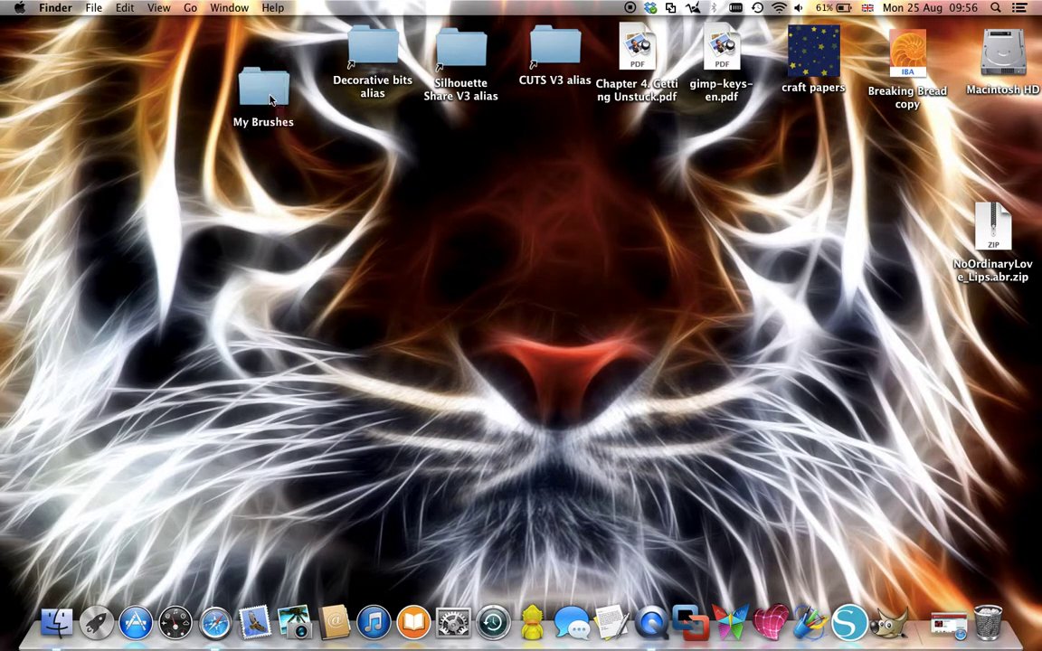
# Check the My Brushes folder for NoOrdinaryLove_Lips.abr, close it and move the NoOrdinaryLove_Lips.abr.zip archive to the Trash.
pyautogui.doubleClick(270, 101)
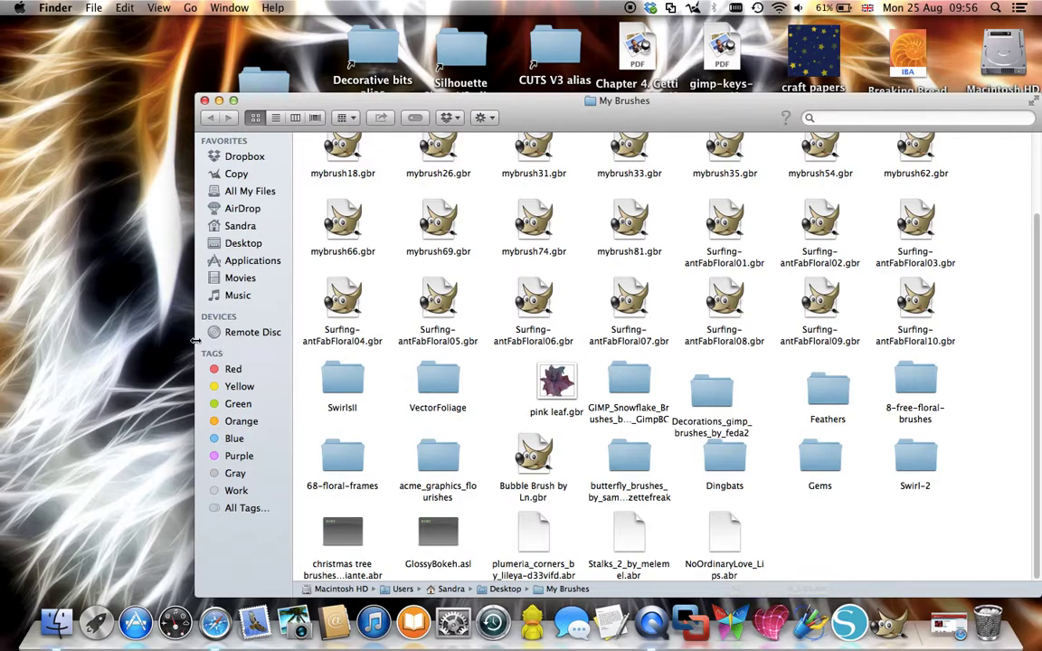
pyautogui.click(204, 102)
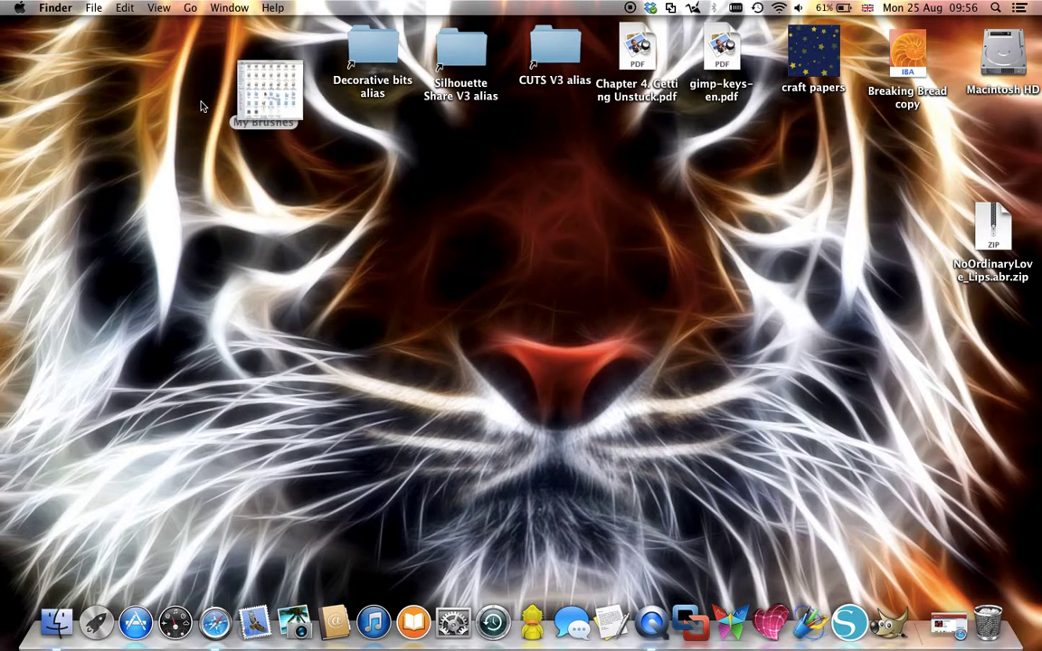
pyautogui.click(398, 243)
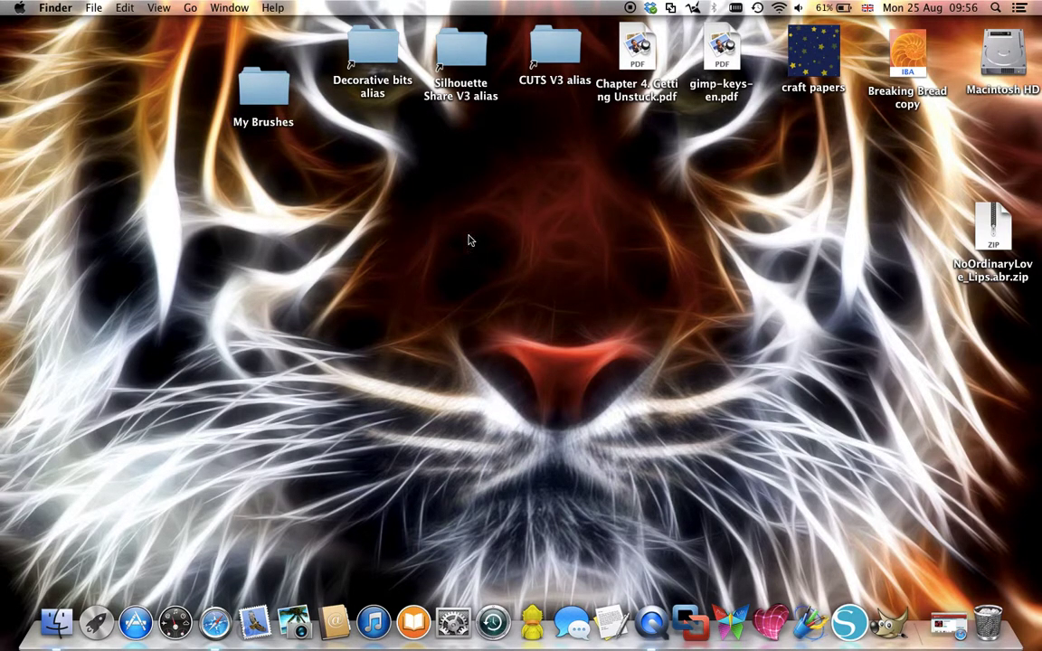
pyautogui.moveTo(993, 230); pyautogui.dragTo(979, 608)
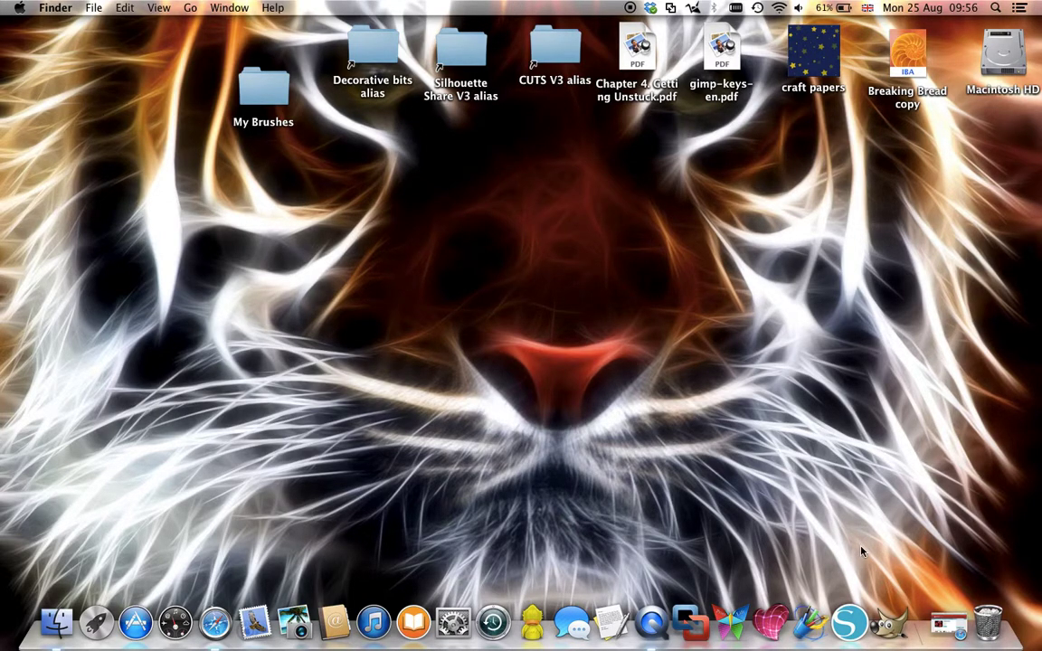
# Switch to GIMP and choose the Paintbrush with the NoOrdinaryLove_Lips.abr-005 brush, showing the brushes as a list.
pyautogui.click(891, 615)
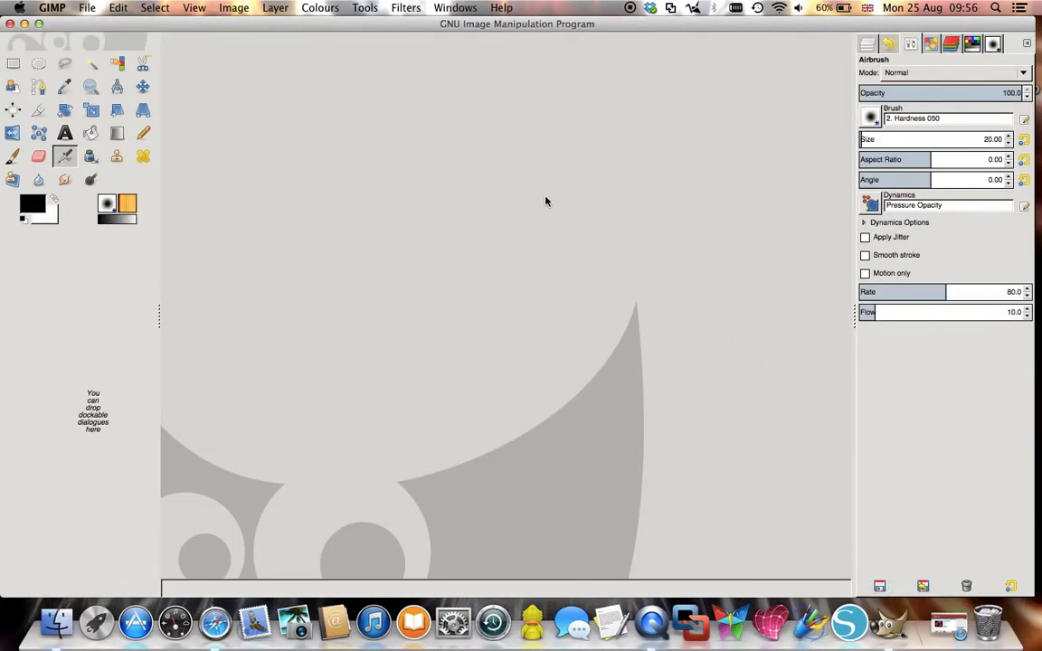
pyautogui.click(12, 158)
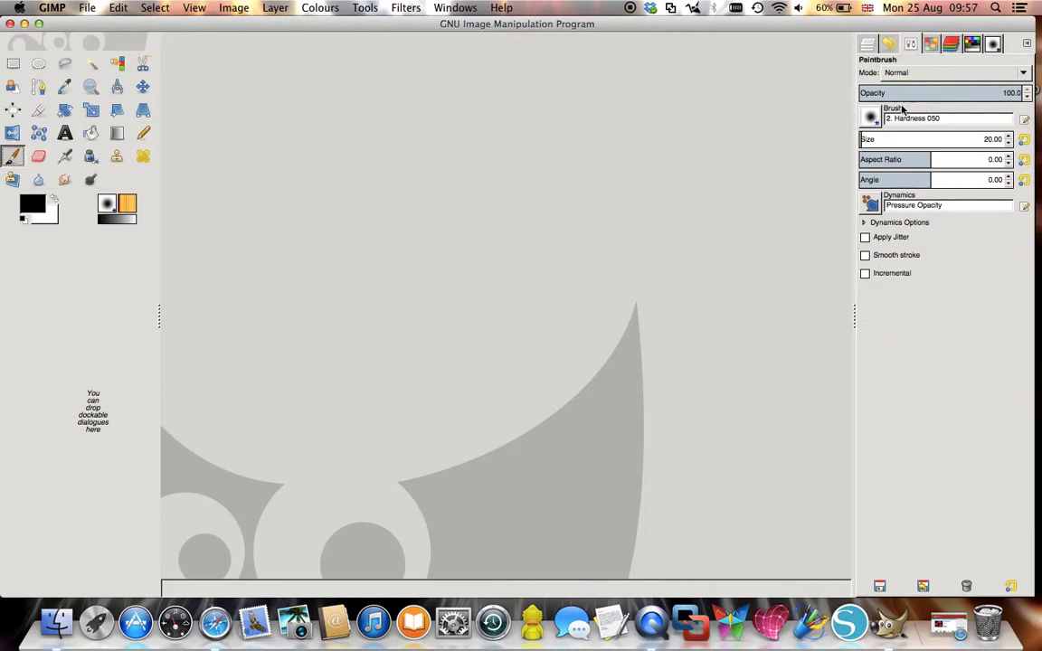
pyautogui.click(877, 125)
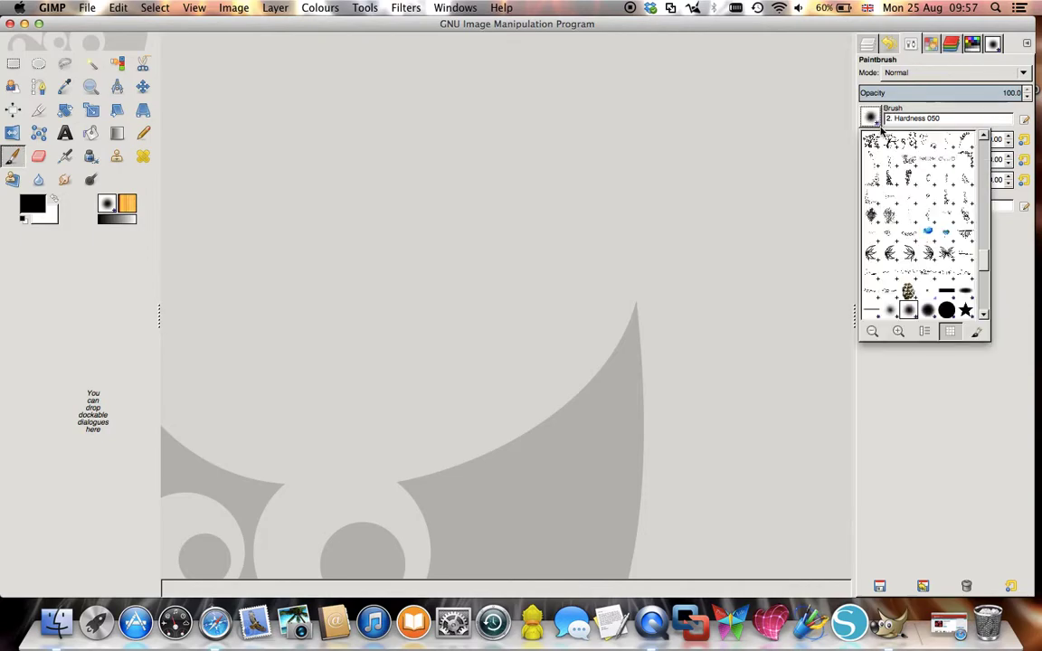
pyautogui.moveTo(982, 256)
pyautogui.mouseDown()
pyautogui.moveTo(981, 281)
pyautogui.moveTo(966, 241)
pyautogui.moveTo(977, 242)
pyautogui.moveTo(978, 260)
pyautogui.mouseUp()
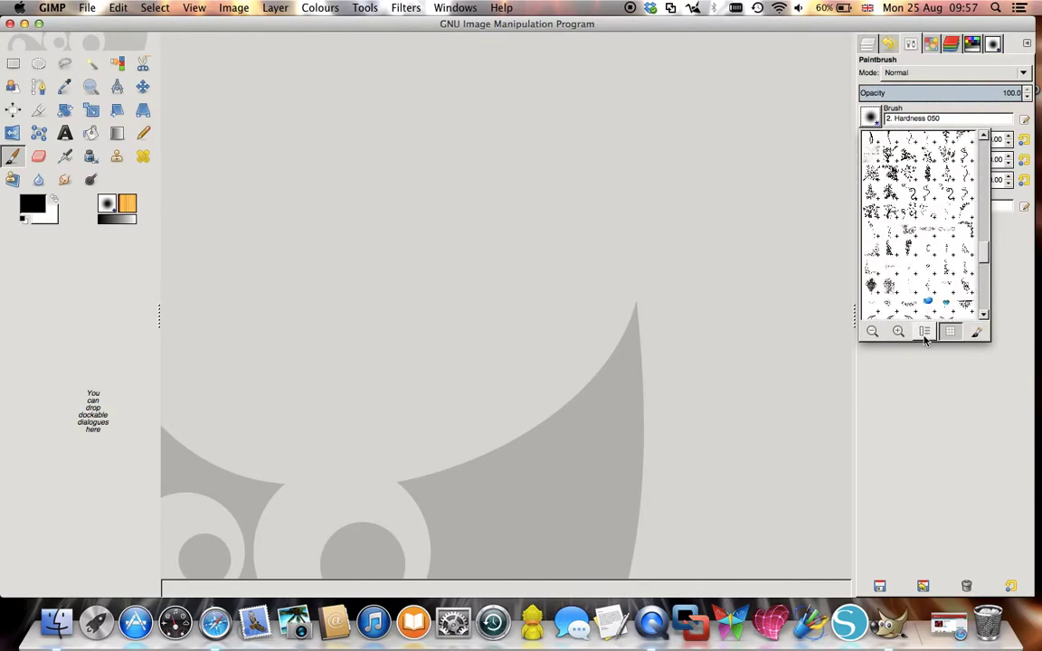
pyautogui.click(924, 333)
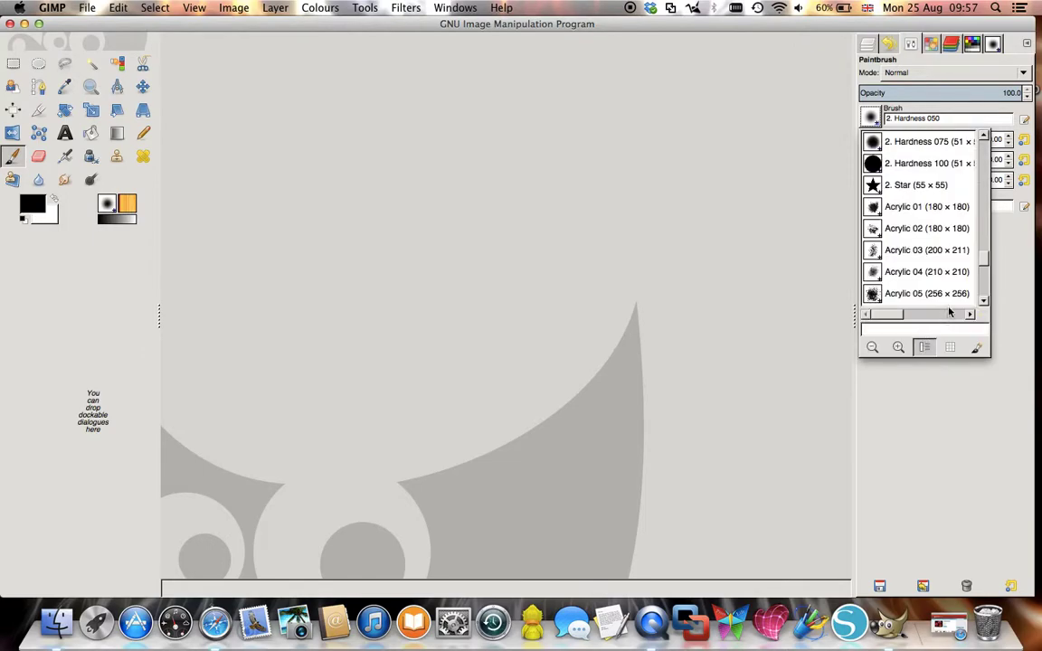
pyautogui.moveTo(984, 256); pyautogui.dragTo(987, 266)
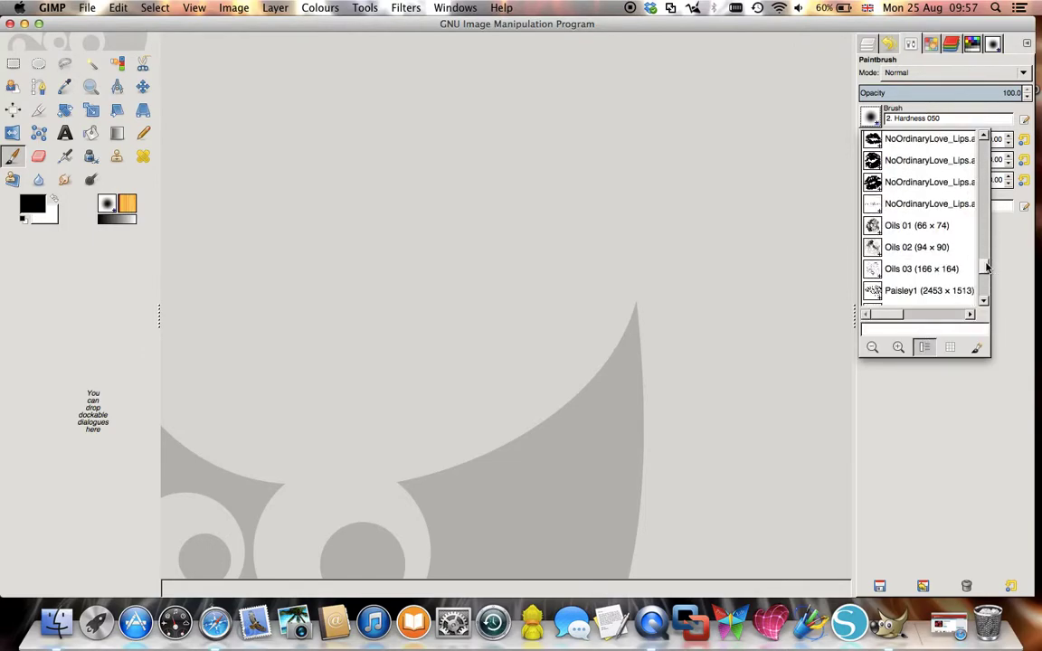
pyautogui.click(905, 205)
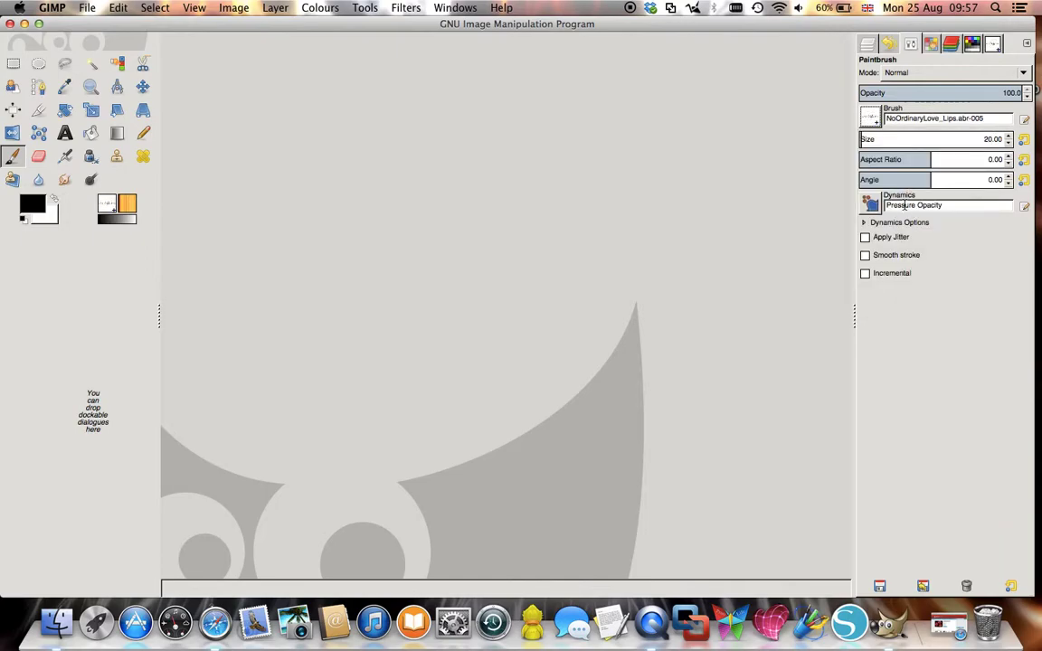
# Create a new 2480x3508 RGB image with a transparent background.
pyautogui.click(86, 7)
pyautogui.click(91, 26)
pyautogui.click(540, 185)
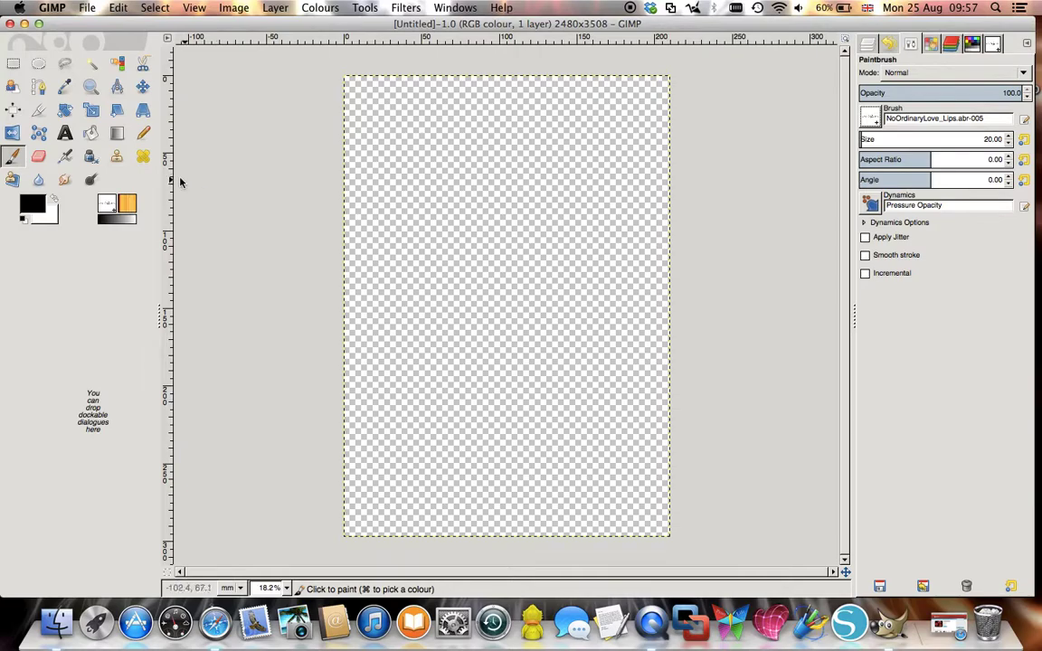
# Paint a short test stroke with the Paintbrush at size 20 in the upper middle of the canvas.
pyautogui.click(18, 155)
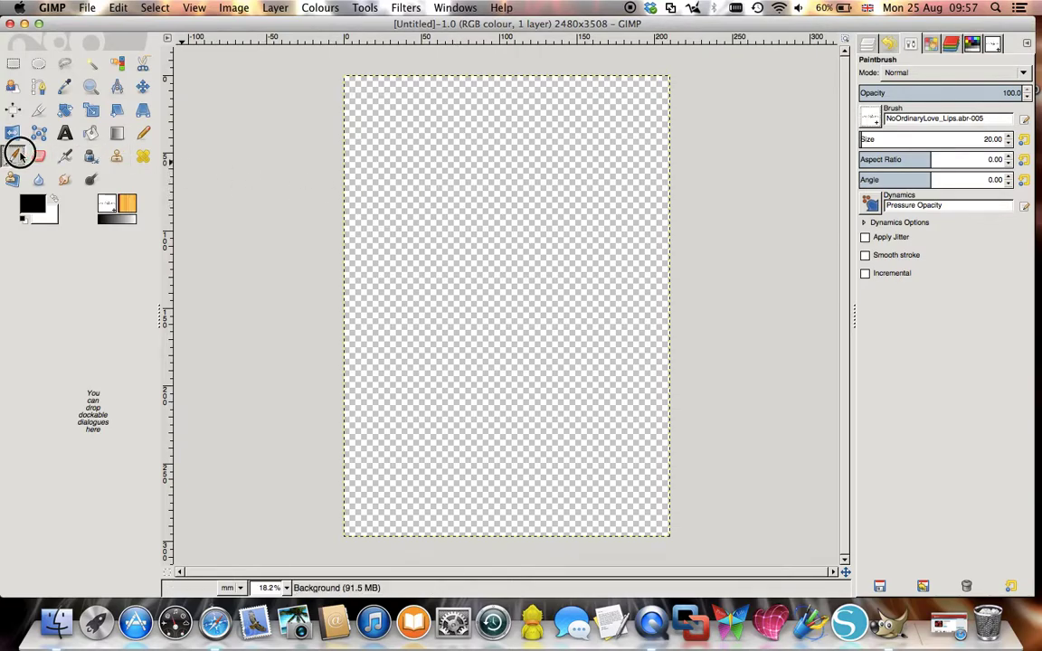
pyautogui.moveTo(443, 233)
pyautogui.mouseDown()
pyautogui.moveTo(501, 229)
pyautogui.moveTo(501, 254)
pyautogui.mouseUp()
pyautogui.click(530, 254)
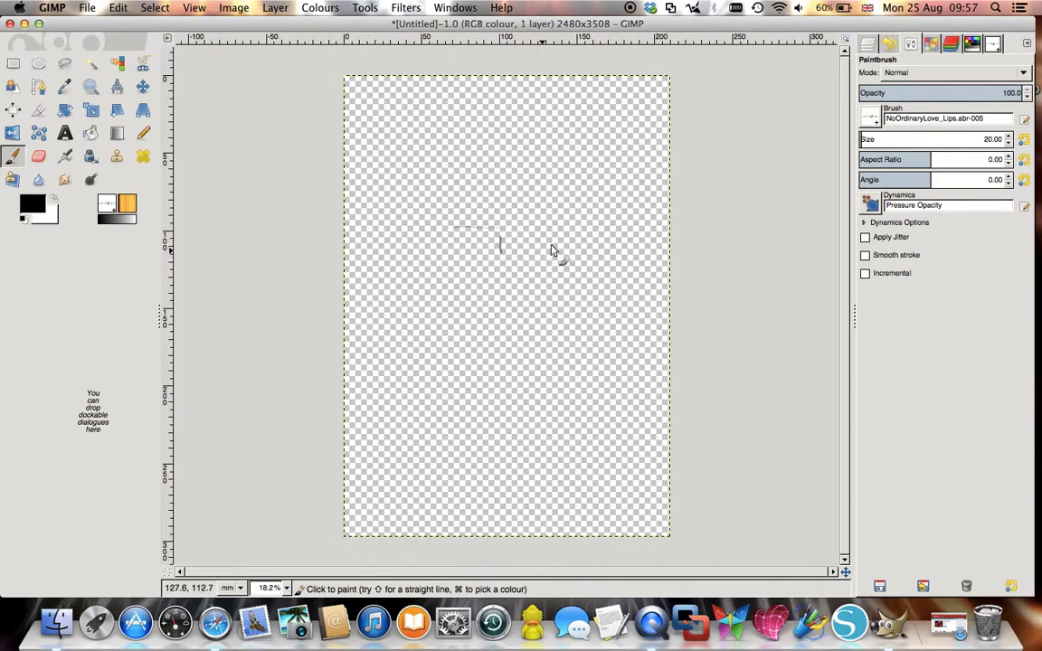
# Increase the brush size to 154.43 and stamp the brush once near the canvas's upper right.
pyautogui.click(863, 141)
pyautogui.moveTo(863, 141); pyautogui.dragTo(964, 143)
pyautogui.scroll(8, 964, 143)
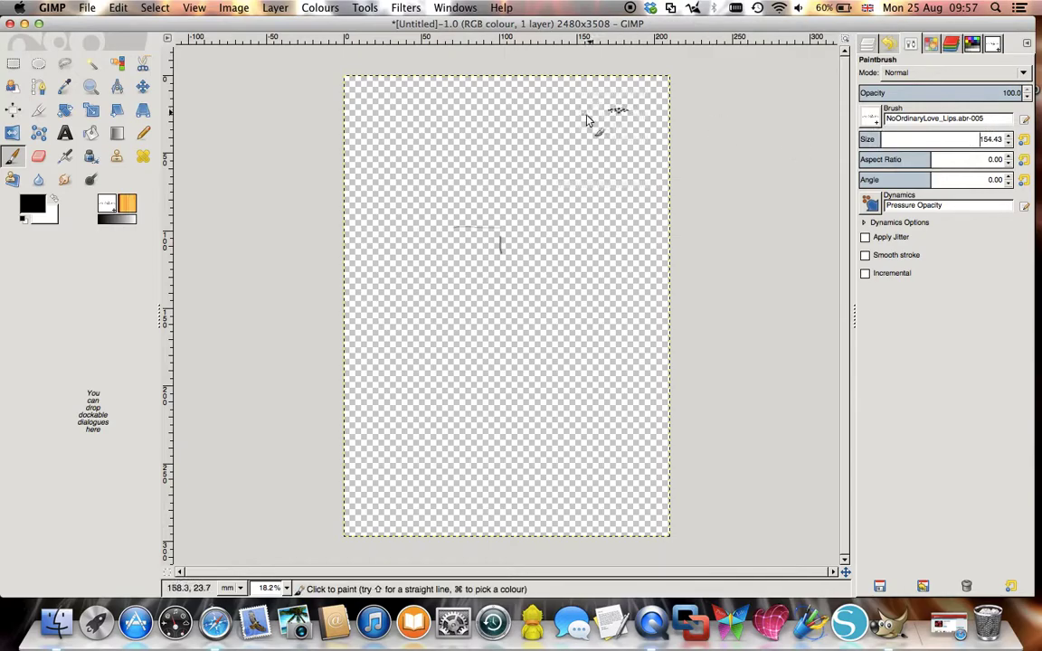
pyautogui.click(566, 135)
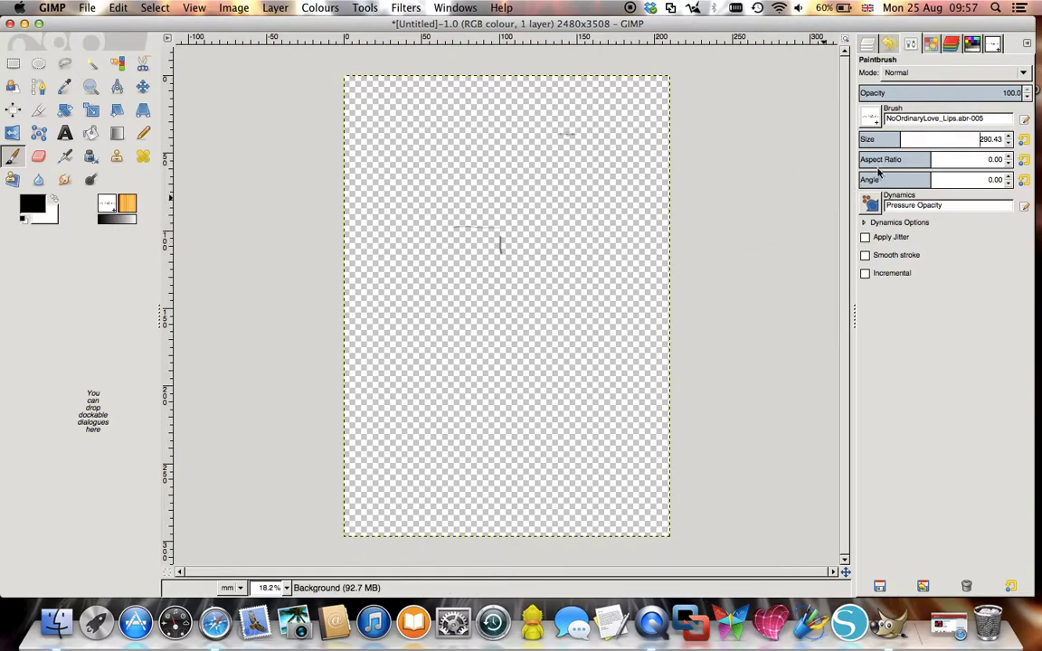
# Increase the brush size to 433.43, stamp the lettering at four spots and paint one diagonal stroke in the lower right of the canvas.
pyautogui.scroll(10, 896, 142)
pyautogui.scroll(9, 896, 142)
pyautogui.scroll(9, 897, 142)
pyautogui.scroll(4, 896, 142)
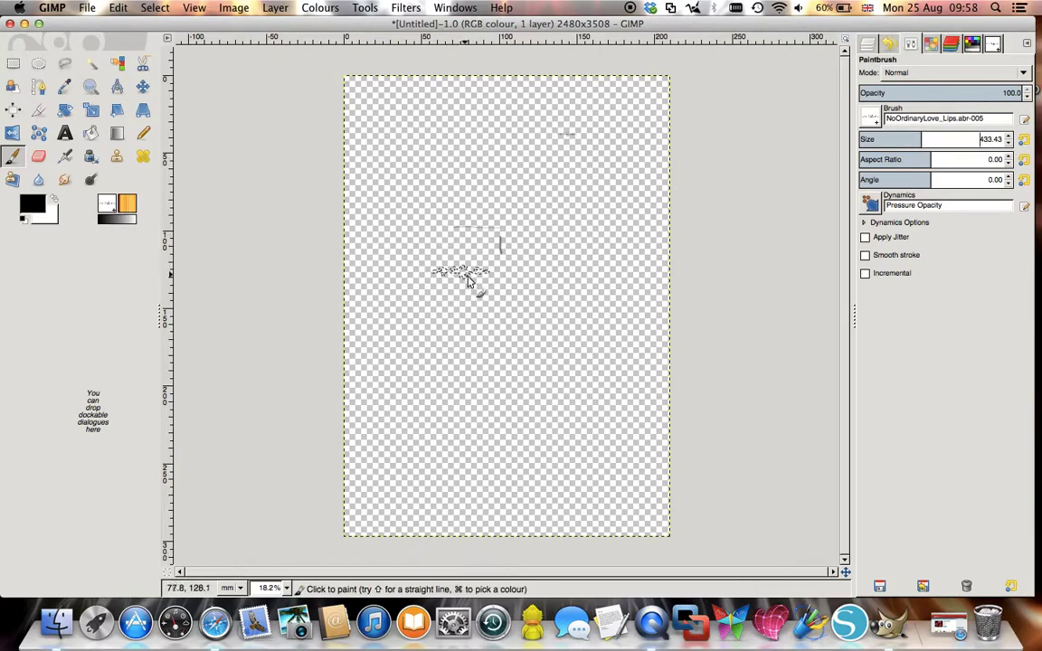
pyautogui.moveTo(507, 305); pyautogui.dragTo(593, 312)
pyautogui.click(594, 264)
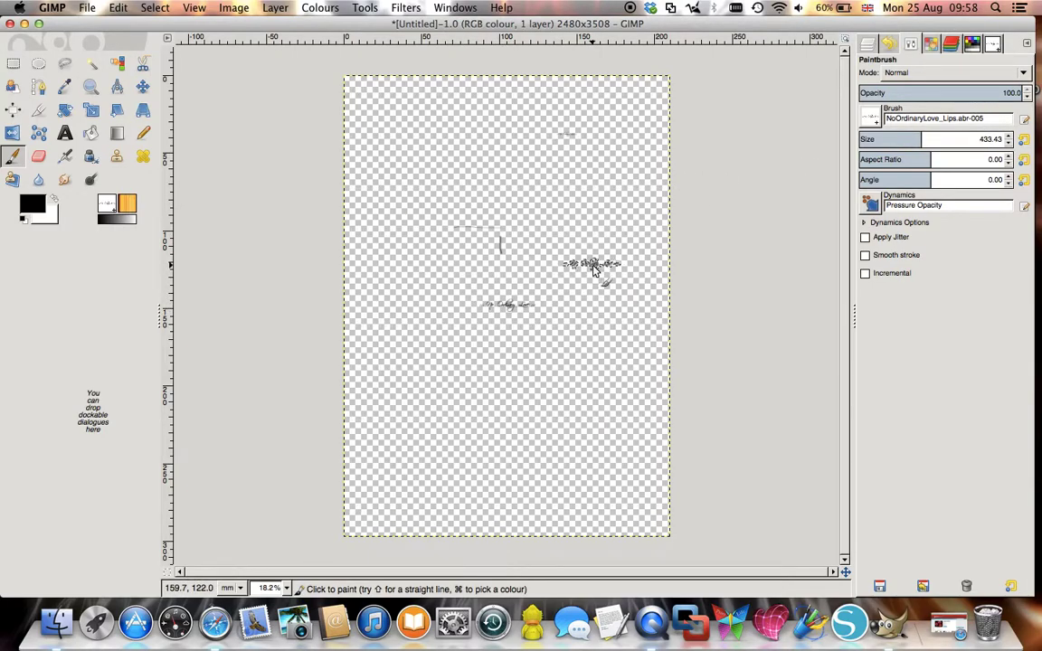
pyautogui.click(605, 314)
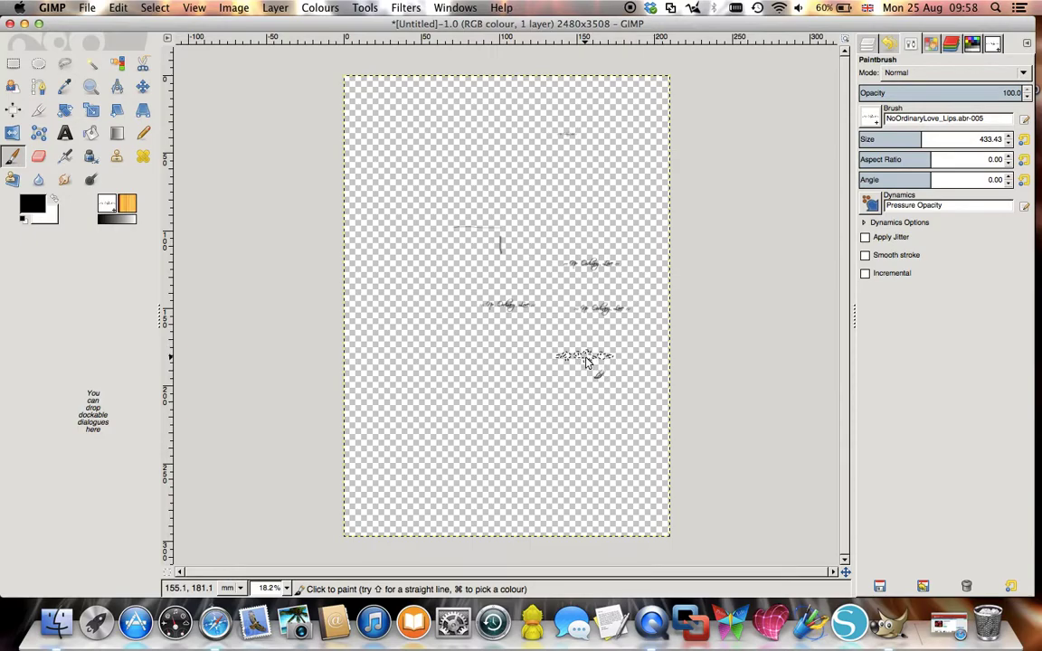
pyautogui.click(586, 359)
pyautogui.moveTo(581, 391)
pyautogui.mouseDown()
pyautogui.moveTo(603, 447)
pyautogui.moveTo(619, 443)
pyautogui.moveTo(634, 418)
pyautogui.mouseUp()
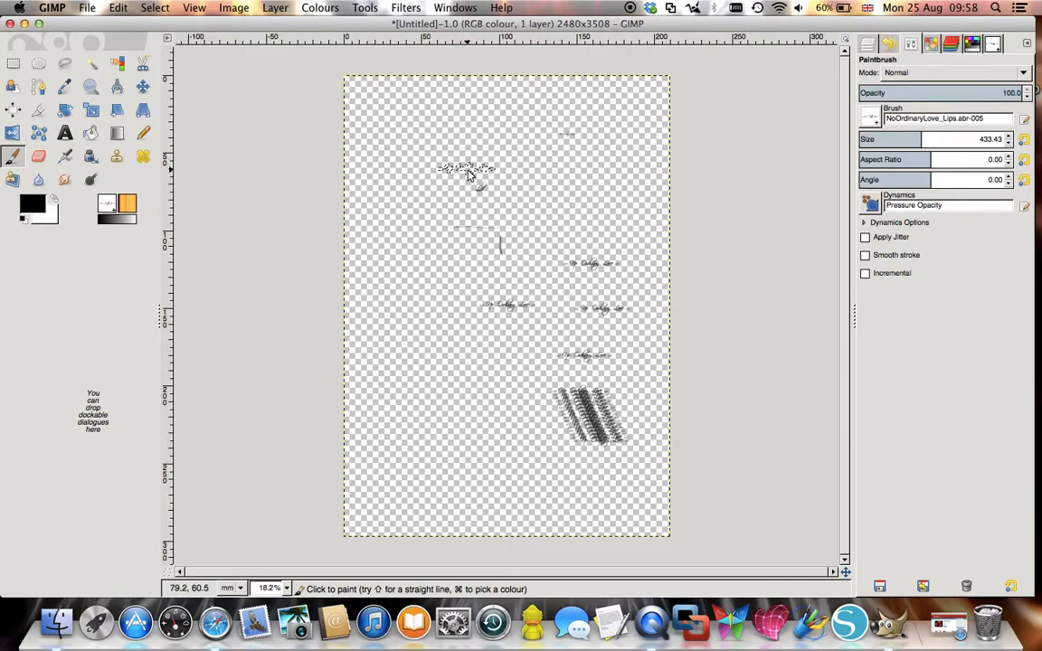
pyautogui.click(870, 119)
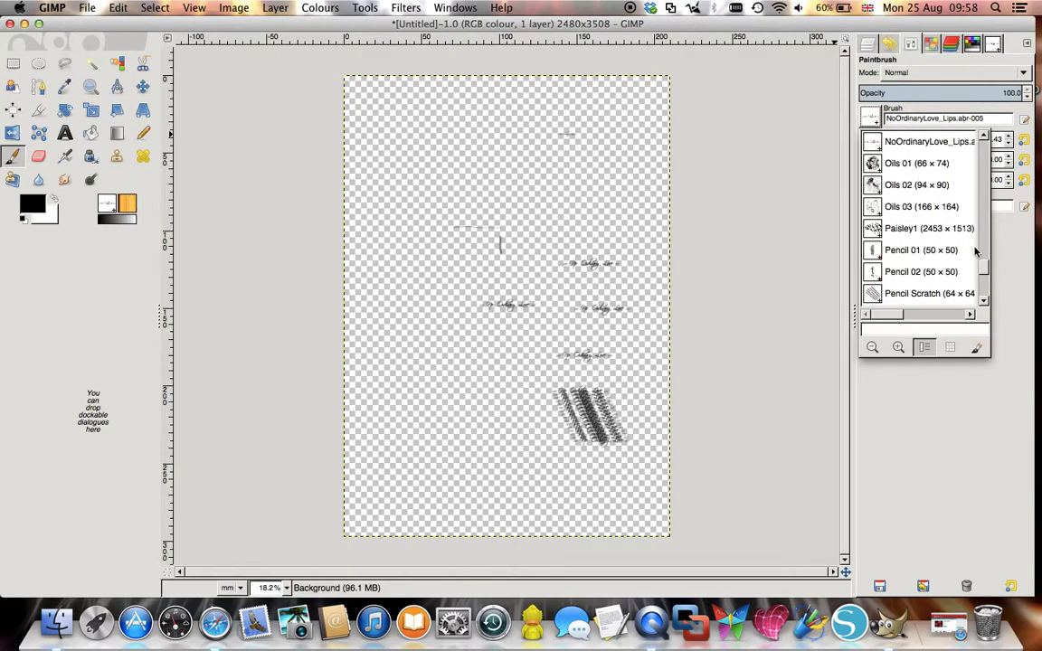
pyautogui.moveTo(983, 267)
pyautogui.mouseDown()
pyautogui.moveTo(989, 144)
pyautogui.moveTo(986, 272)
pyautogui.moveTo(997, 298)
pyautogui.mouseUp()
pyautogui.click(998, 298)
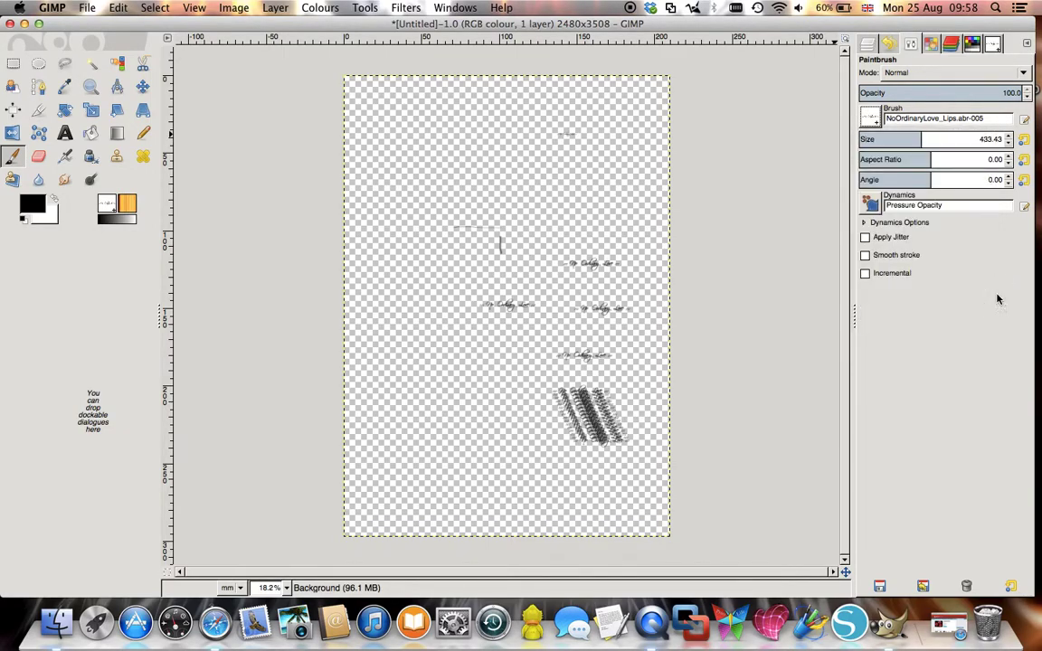
# Show the brushes as a grid and choose the NoOrdinaryLove_Lips.abr-001 lips brush.
pyautogui.click(878, 125)
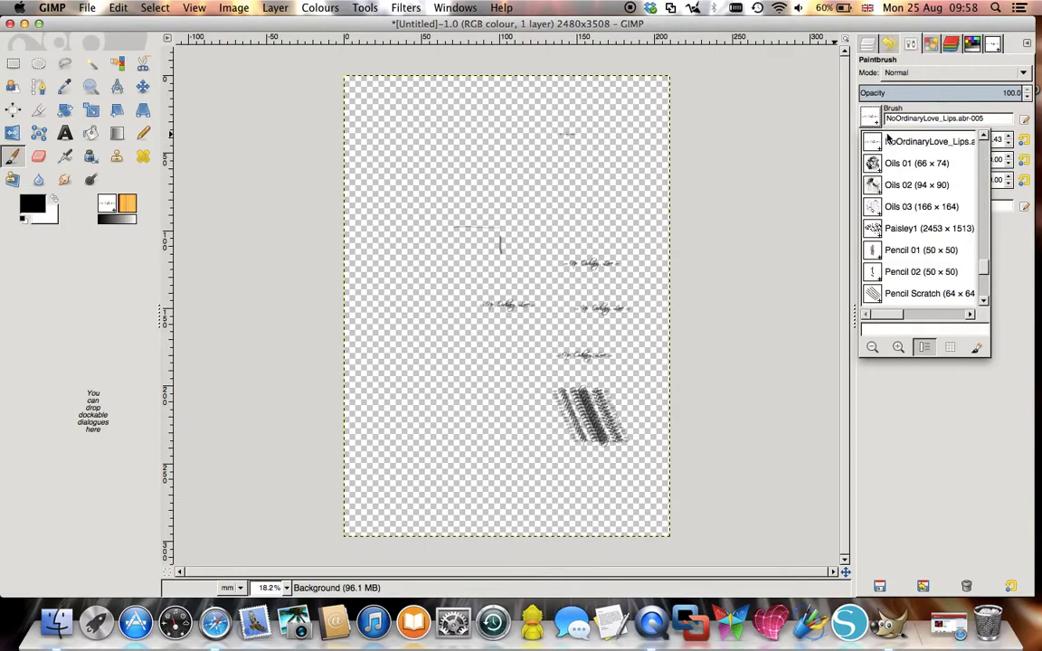
pyautogui.click(950, 347)
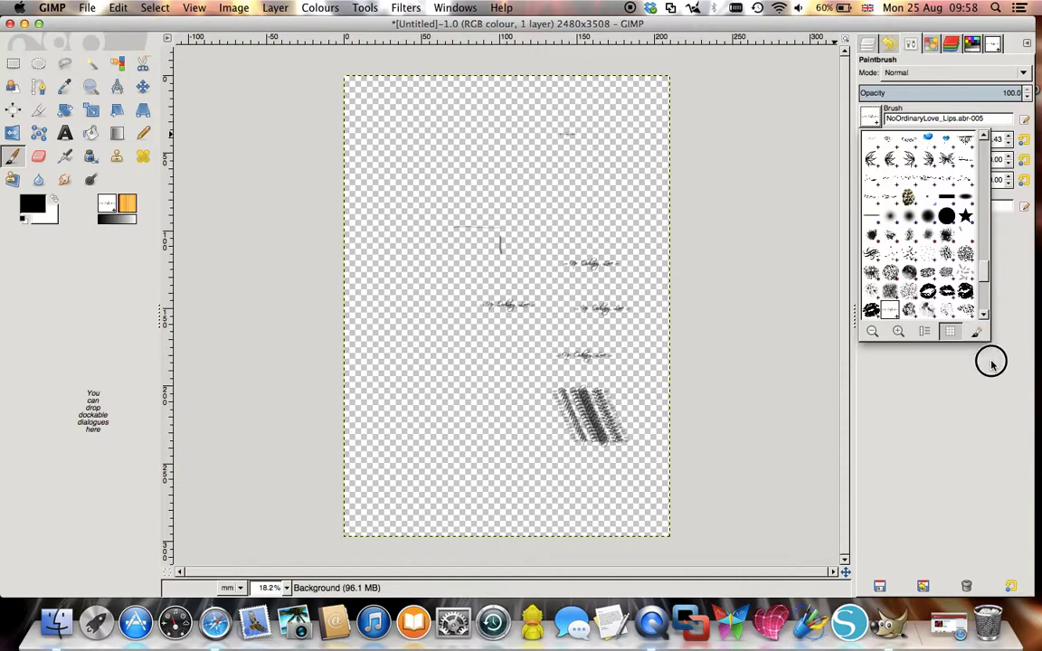
pyautogui.scroll(-3, 909, 270)
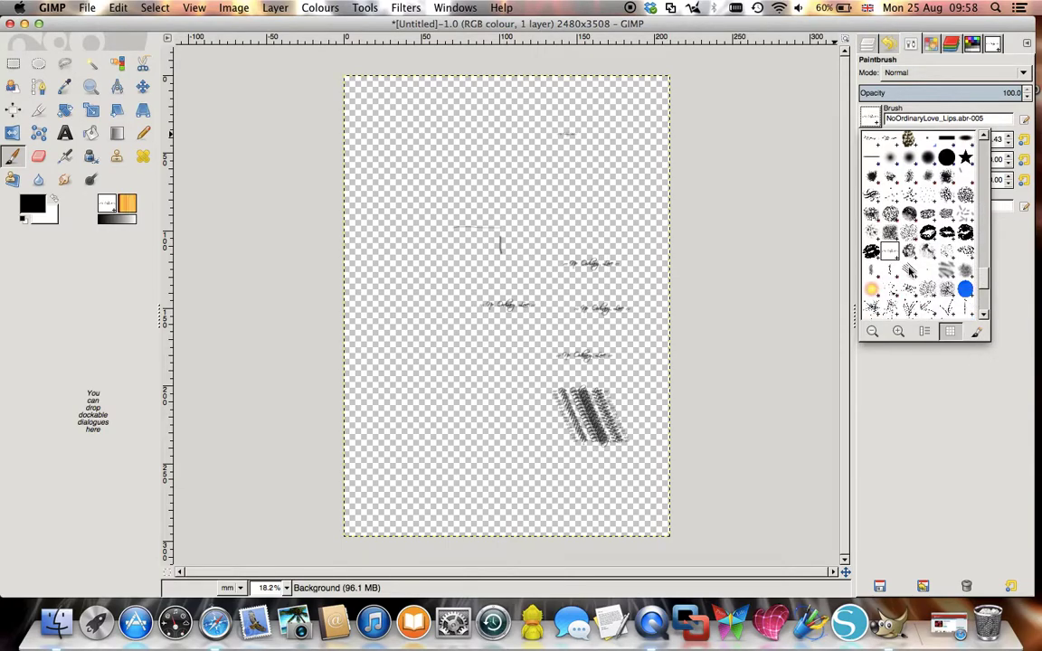
pyautogui.click(930, 234)
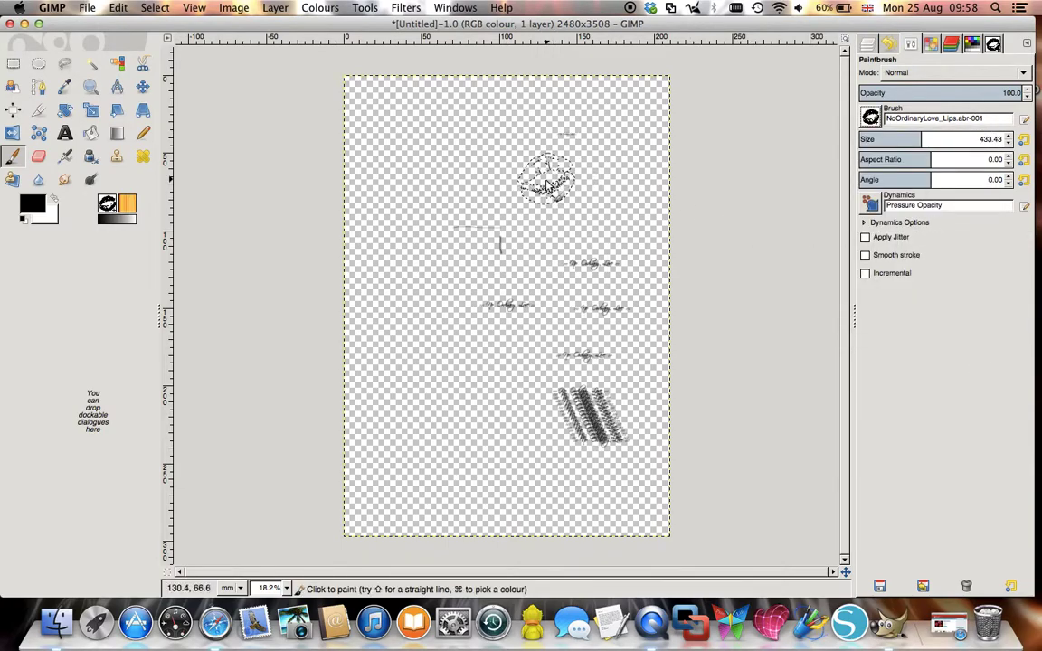
# Stamp fourteen black lip prints across the canvas with the lips brush at size 433.43.
pyautogui.click(505, 177)
pyautogui.click(605, 205)
pyautogui.click(436, 279)
pyautogui.click(419, 347)
pyautogui.click(444, 390)
pyautogui.click(406, 165)
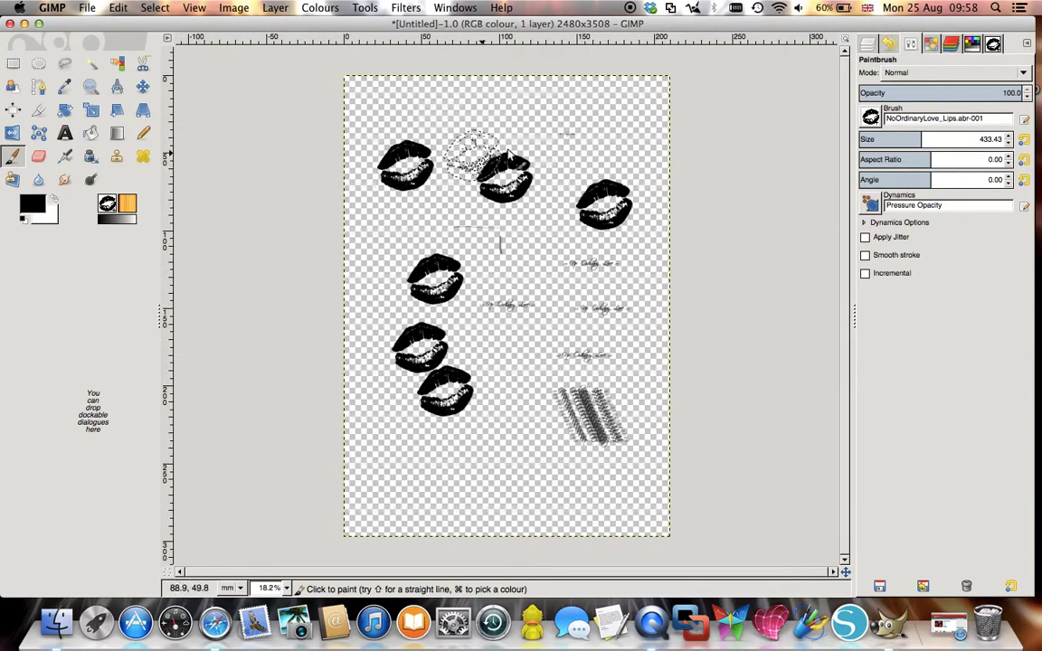
pyautogui.click(540, 145)
pyautogui.click(604, 245)
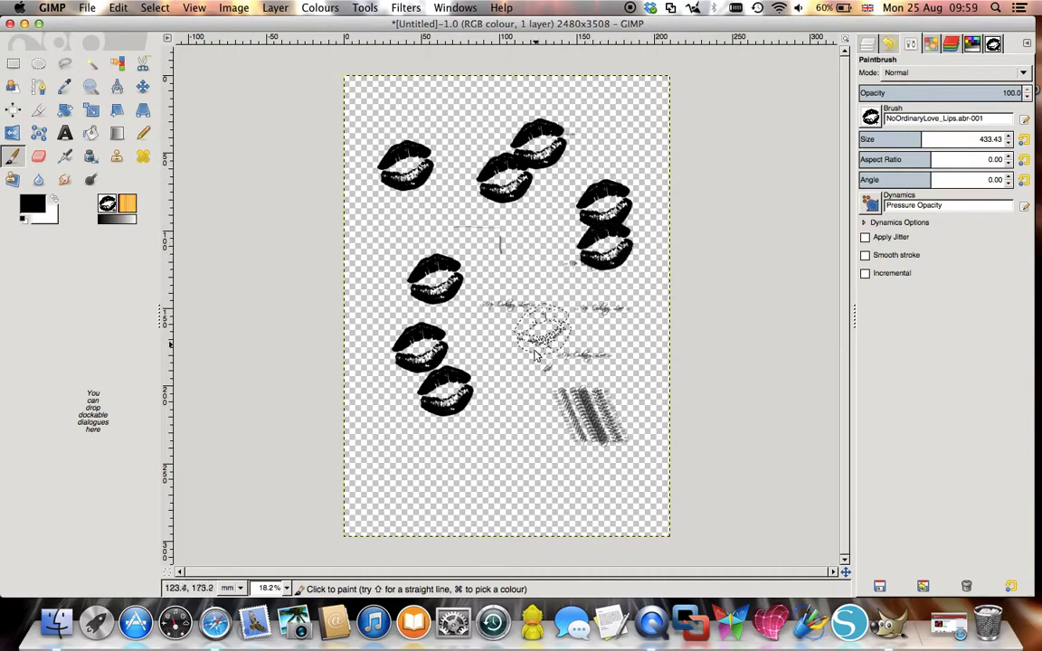
pyautogui.click(512, 438)
pyautogui.click(522, 268)
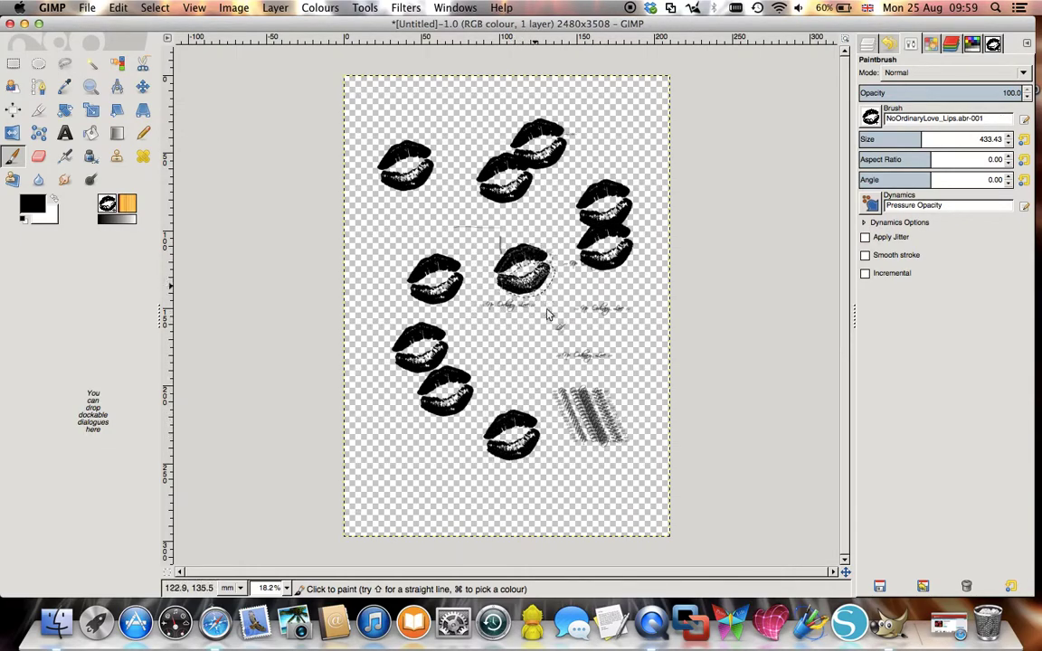
pyautogui.click(531, 355)
pyautogui.click(609, 350)
pyautogui.click(366, 254)
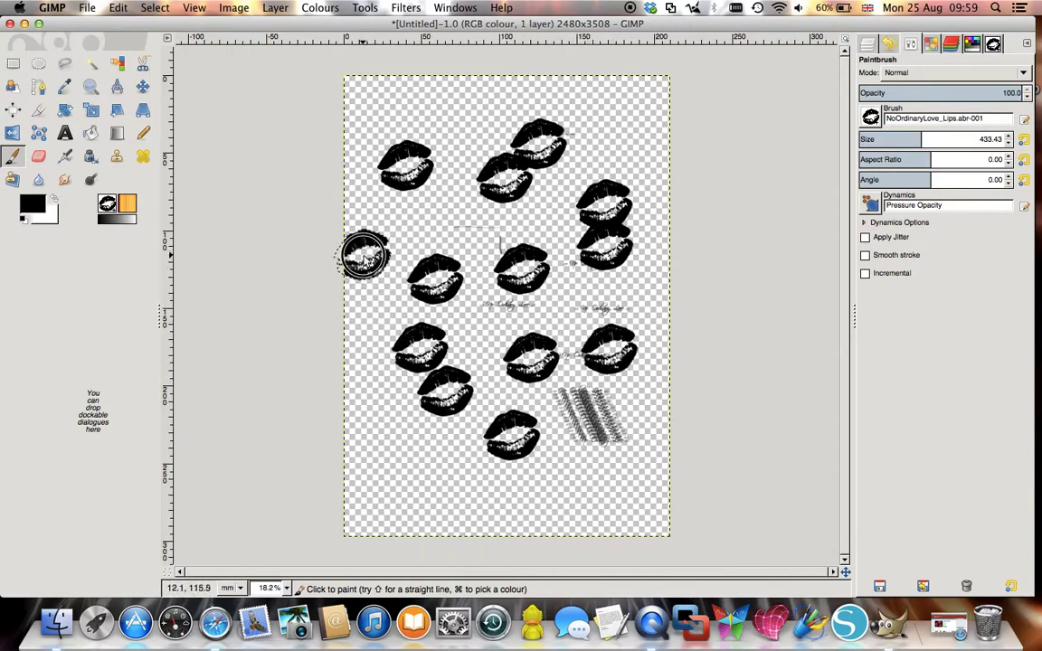
pyautogui.click(423, 226)
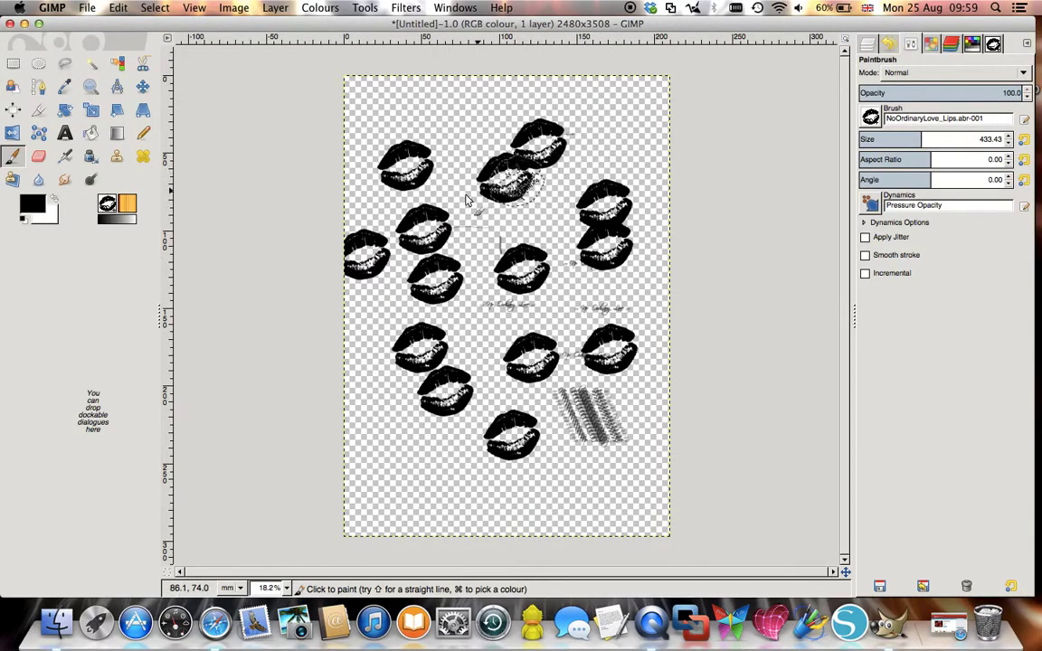
# Clear the canvas and stamp a single lip print left of centre at about 82, 115 mm.
pyautogui.click(92, 11)
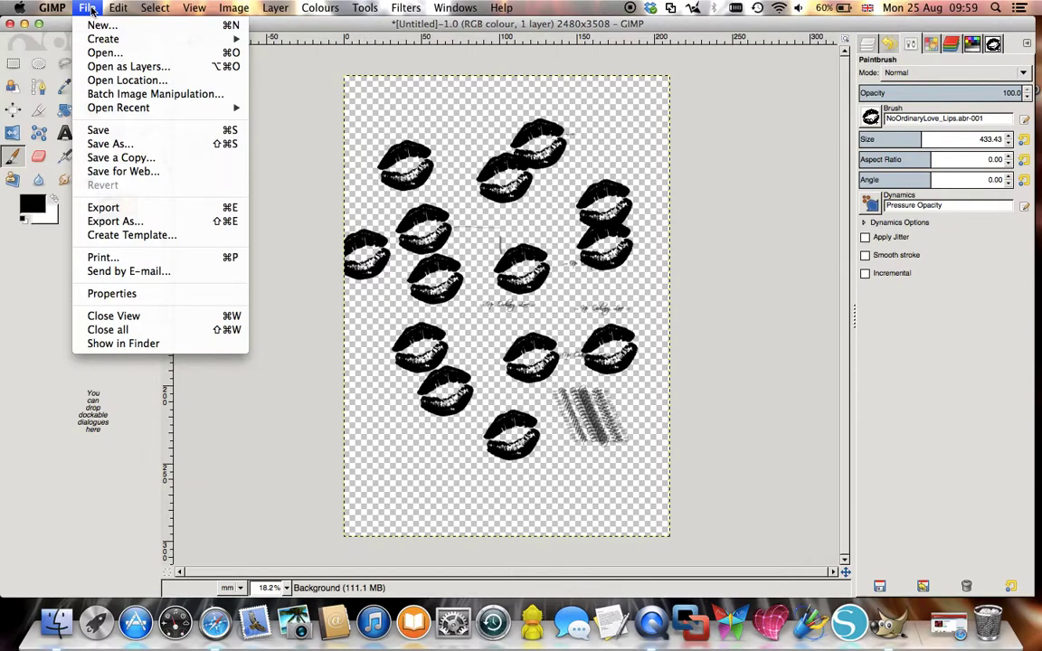
pyautogui.moveTo(109, 9)
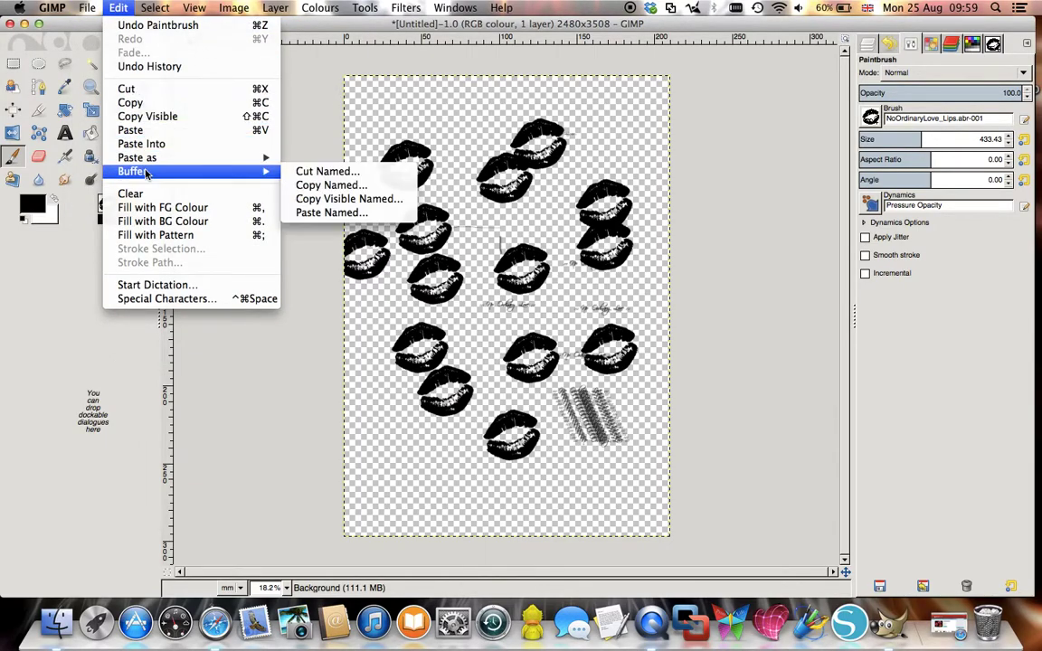
pyautogui.click(125, 194)
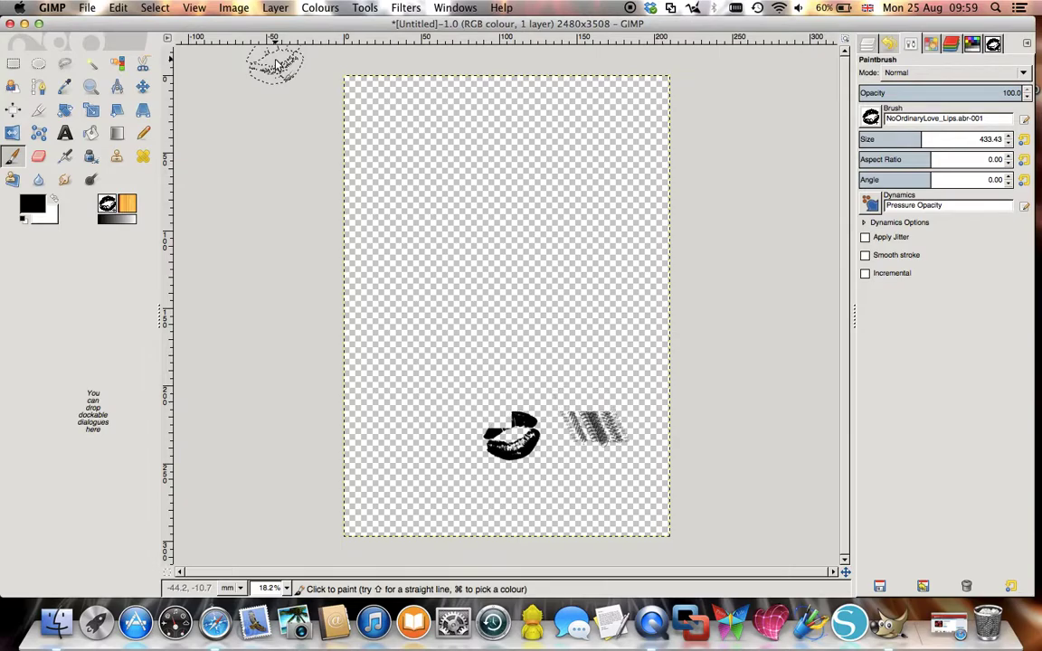
pyautogui.click(471, 258)
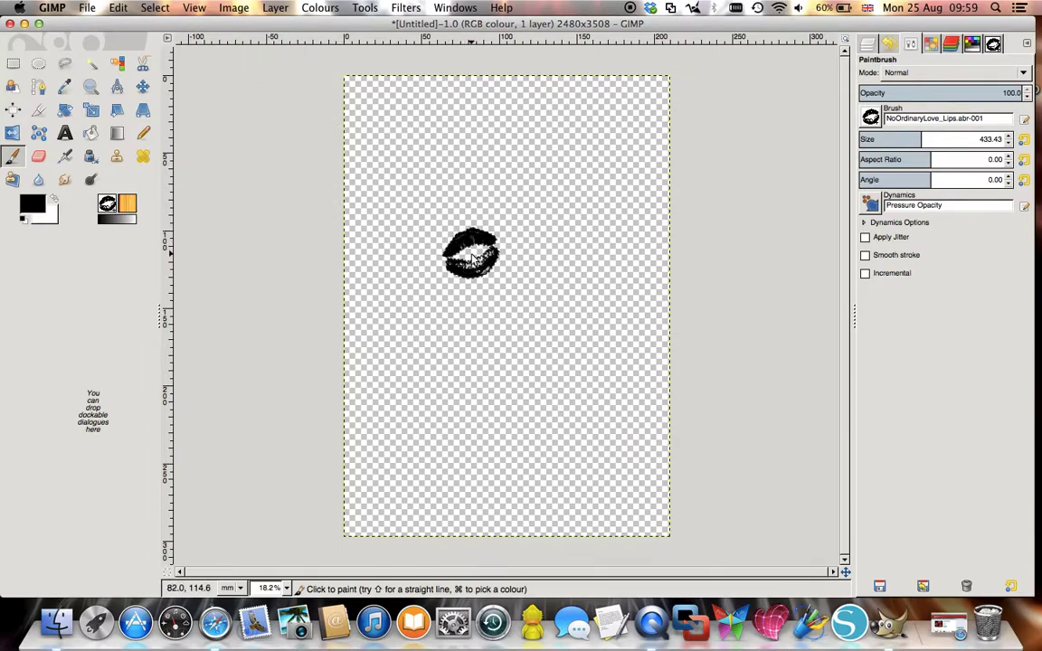
# Export the image to the Desktop as Untitled.png, with PNG image as the file type and the default PNG options.
pyautogui.click(88, 9)
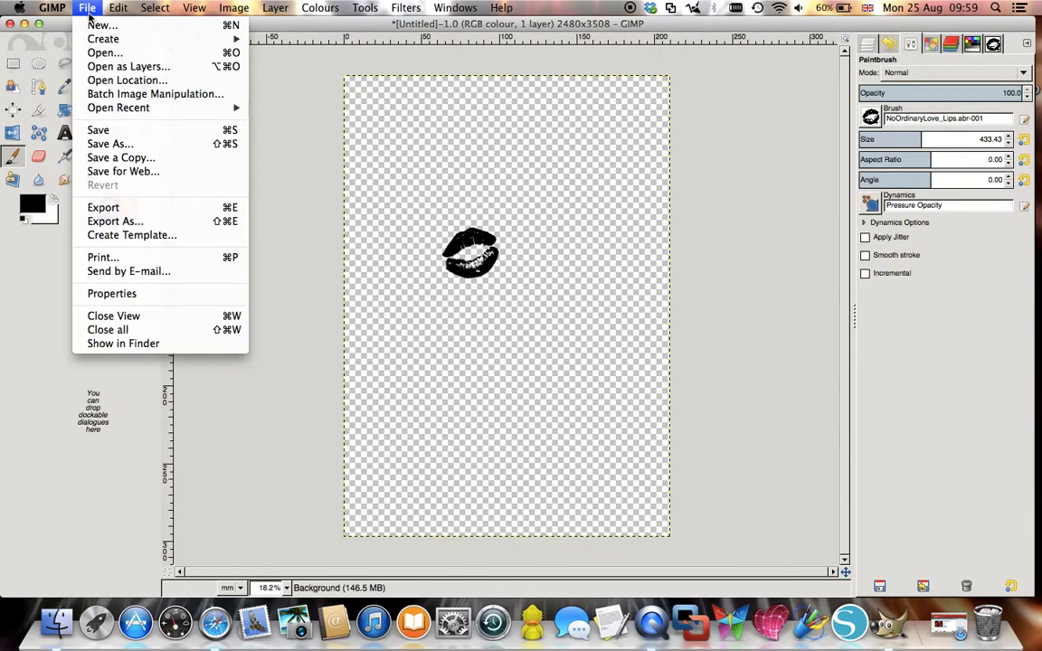
pyautogui.click(93, 224)
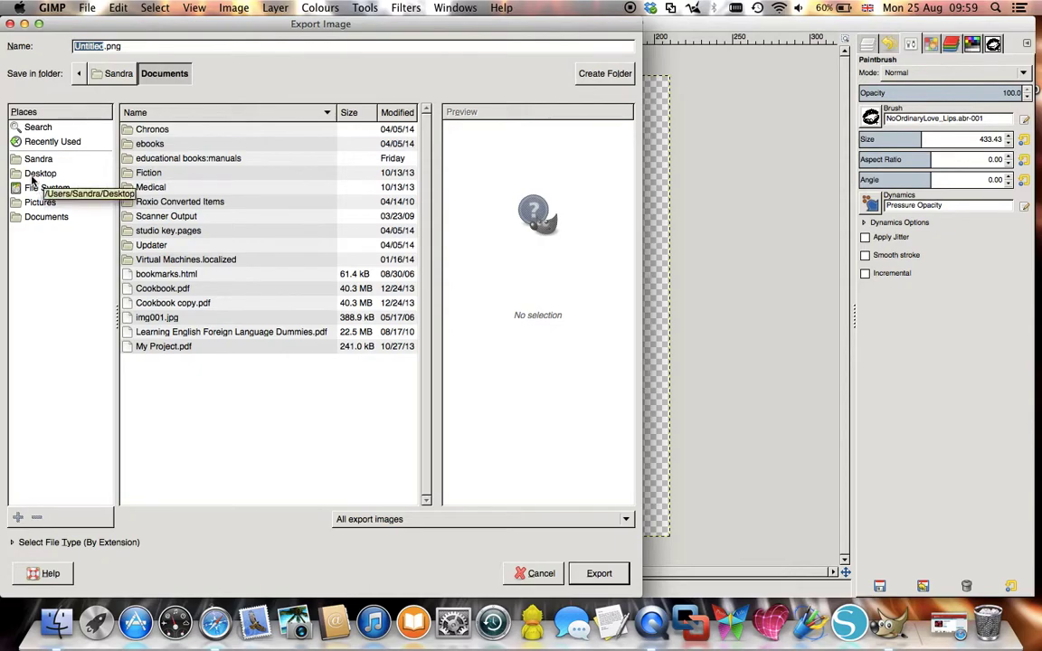
pyautogui.click(36, 174)
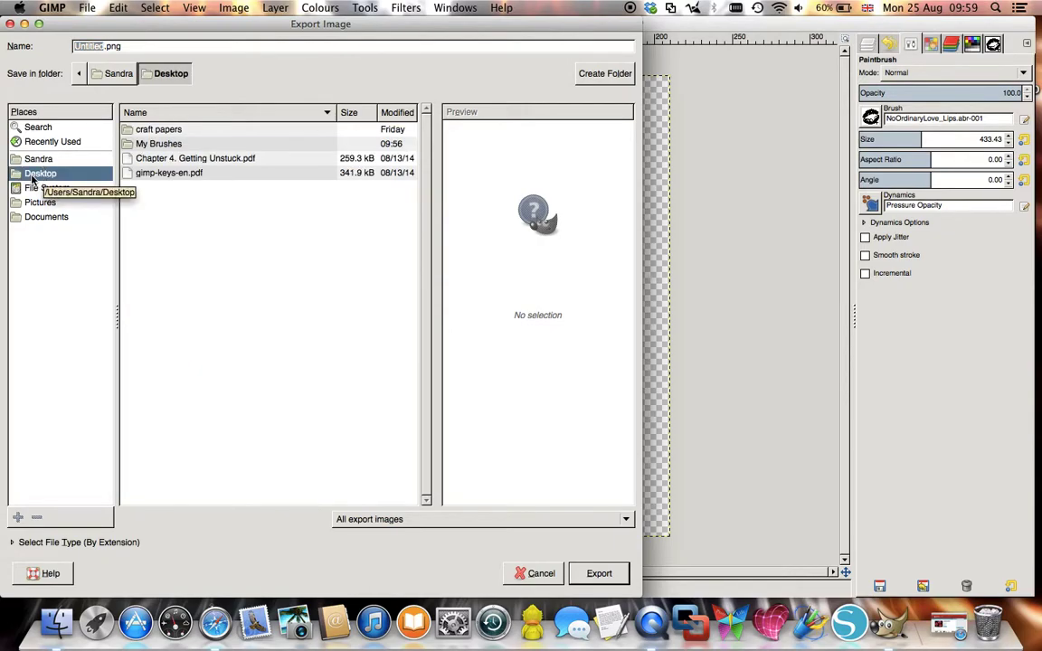
pyautogui.click(121, 543)
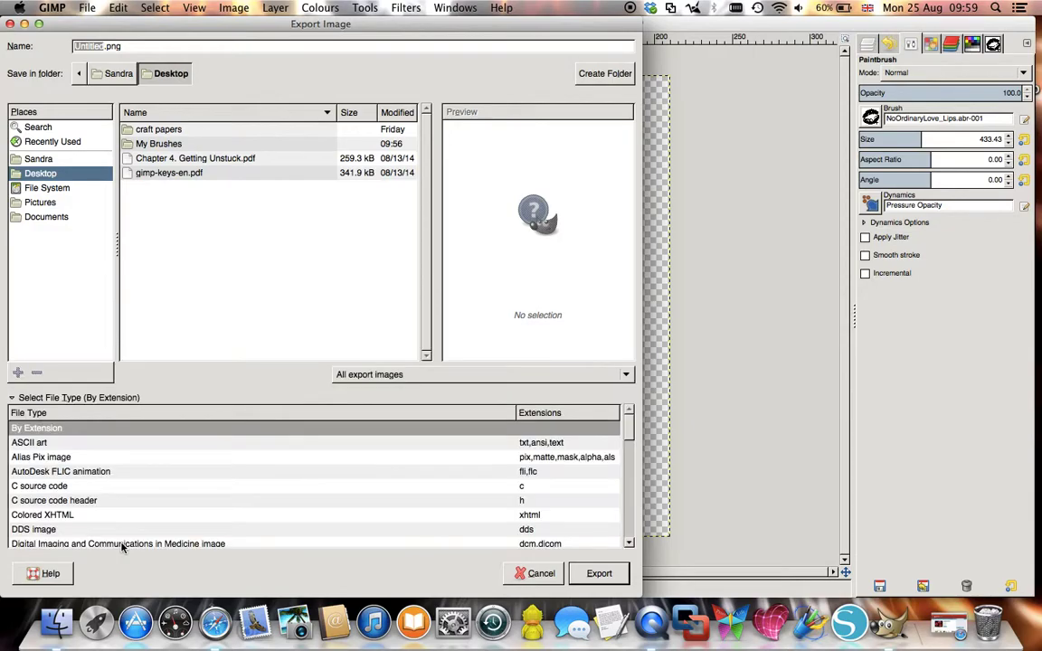
pyautogui.scroll(-3, 425, 538)
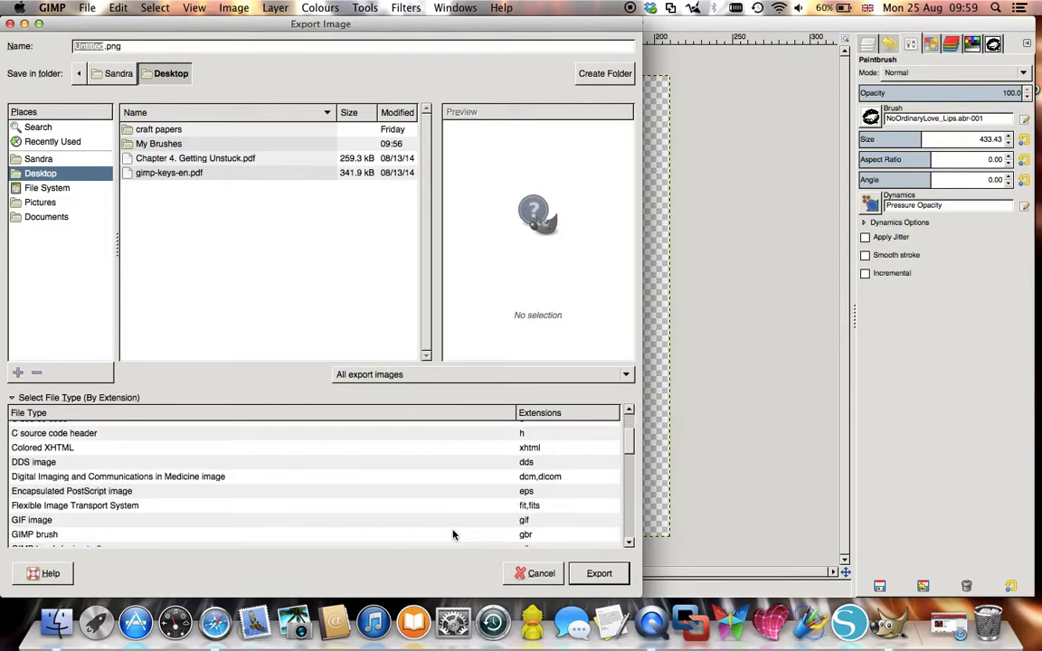
pyautogui.scroll(-3, 454, 535)
pyautogui.scroll(-2, 453, 535)
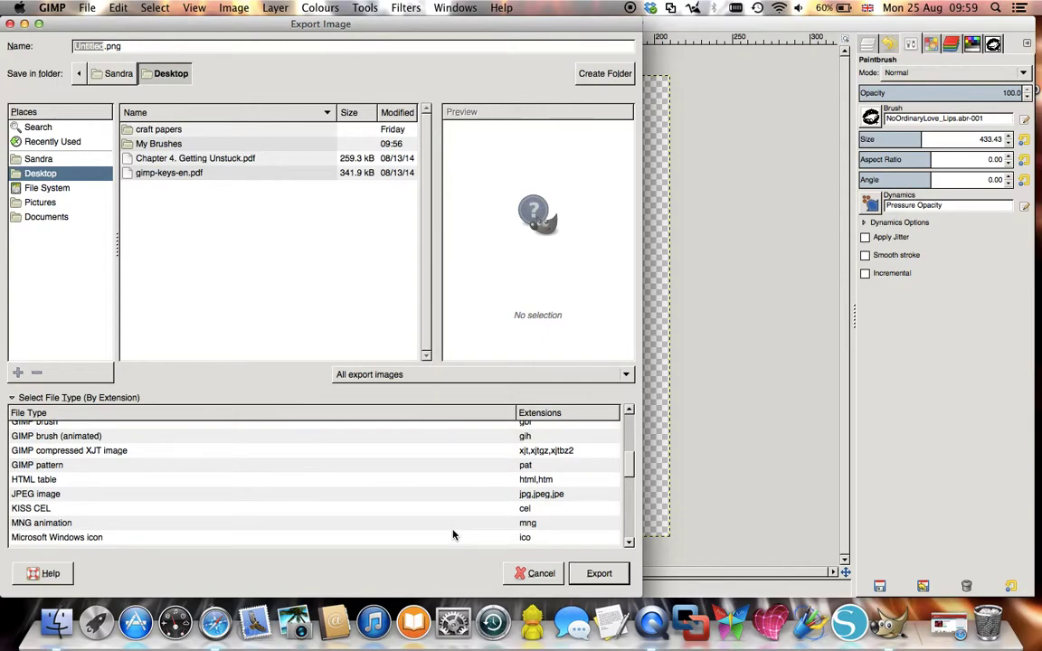
pyautogui.scroll(-4, 453, 535)
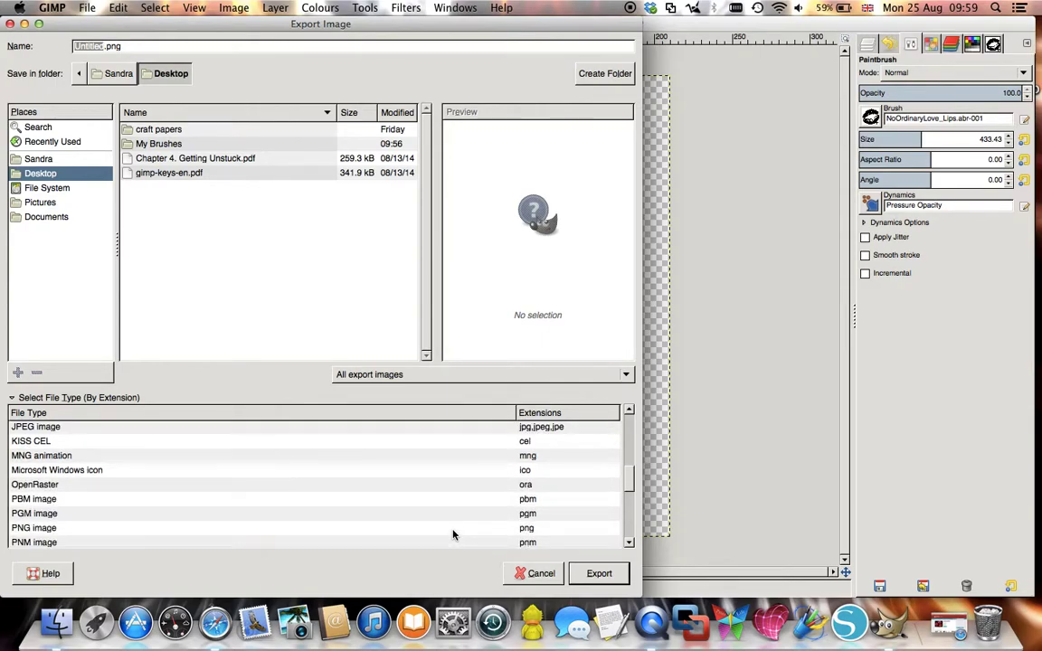
pyautogui.click(527, 505)
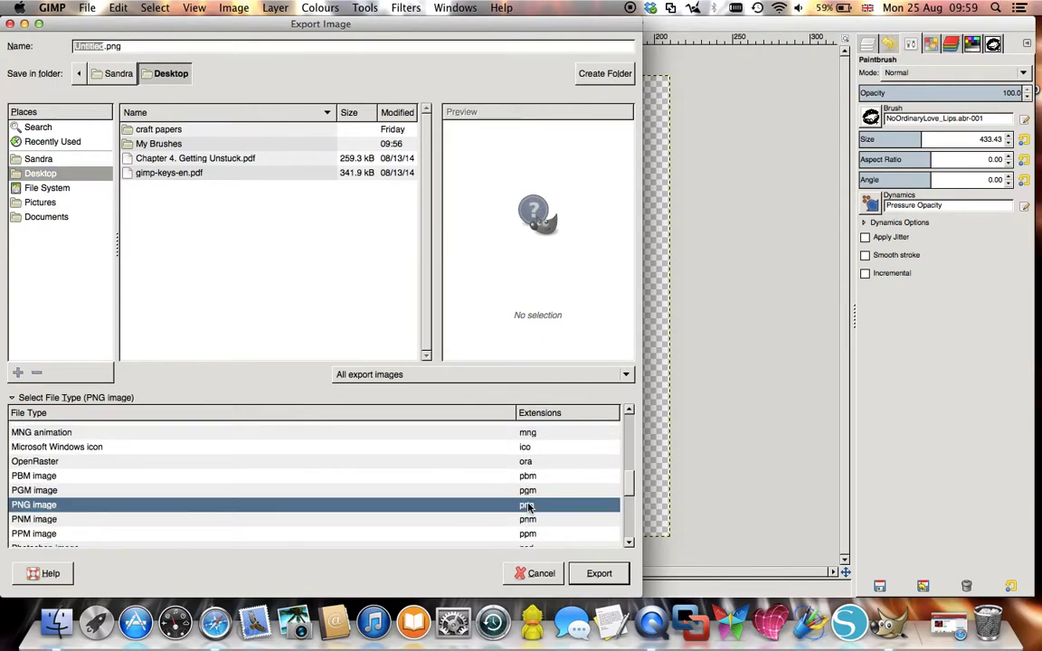
pyautogui.click(600, 573)
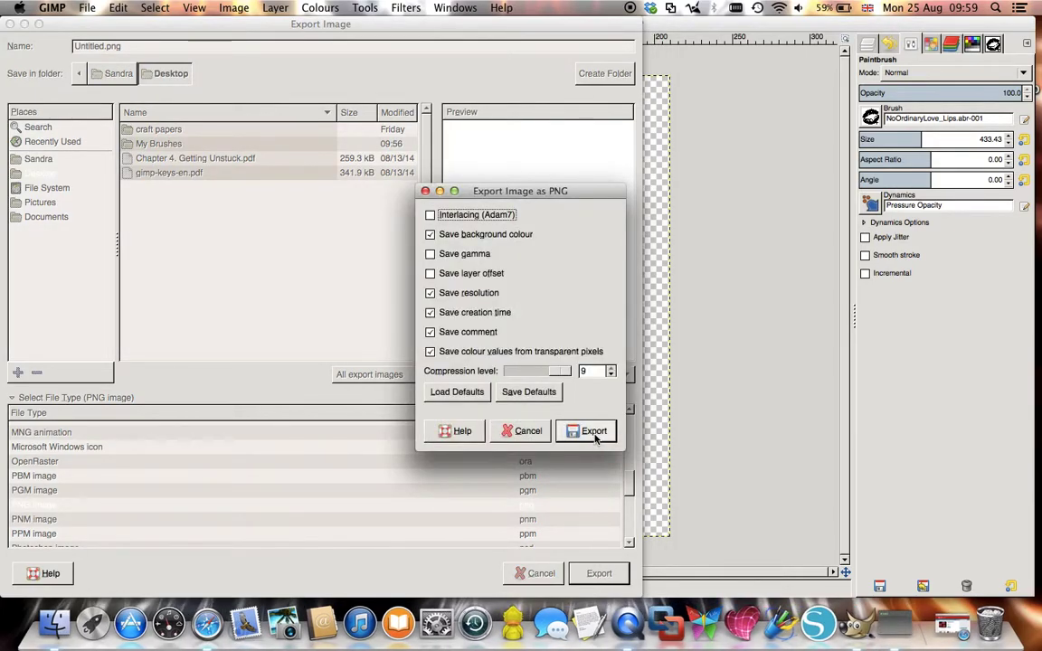
pyautogui.click(592, 431)
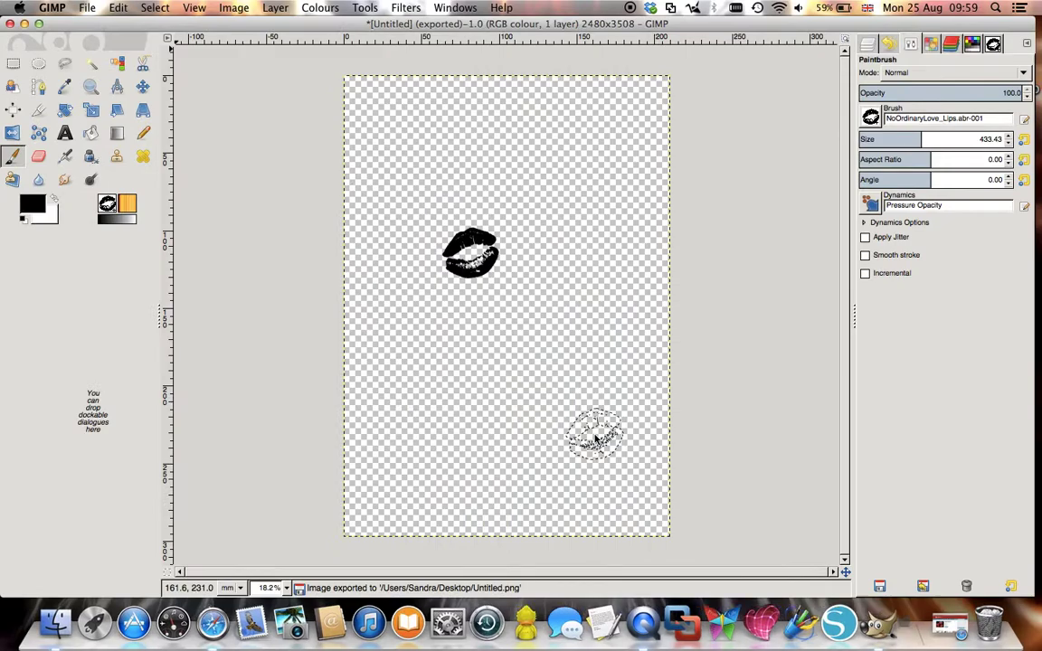
# Close the exported image's window and switch to Silhouette Studio.
pyautogui.click(11, 23)
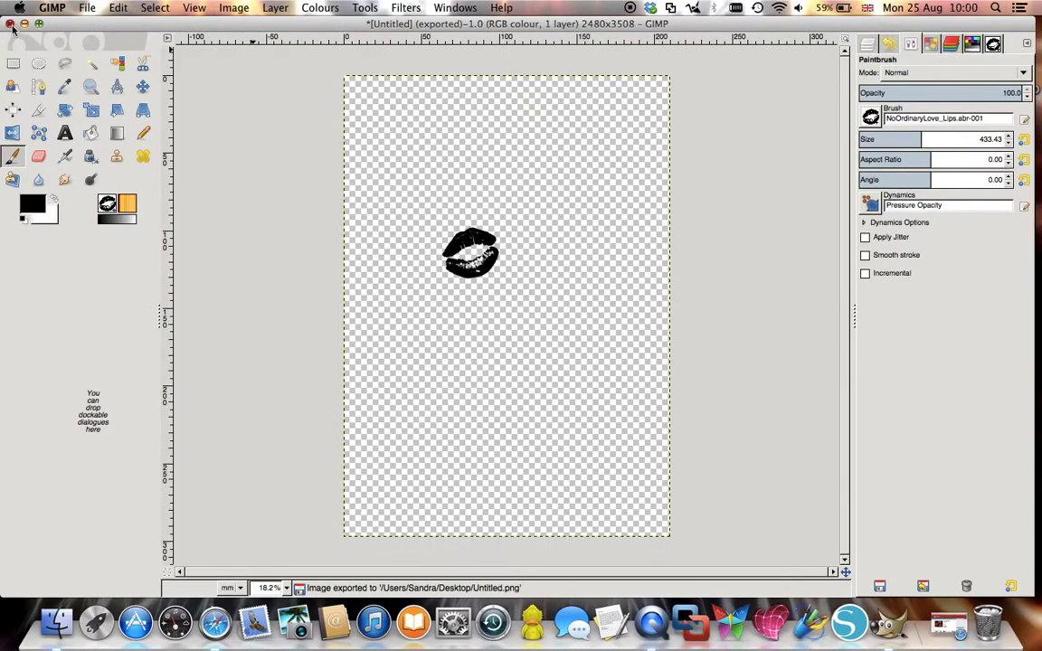
pyautogui.click(597, 401)
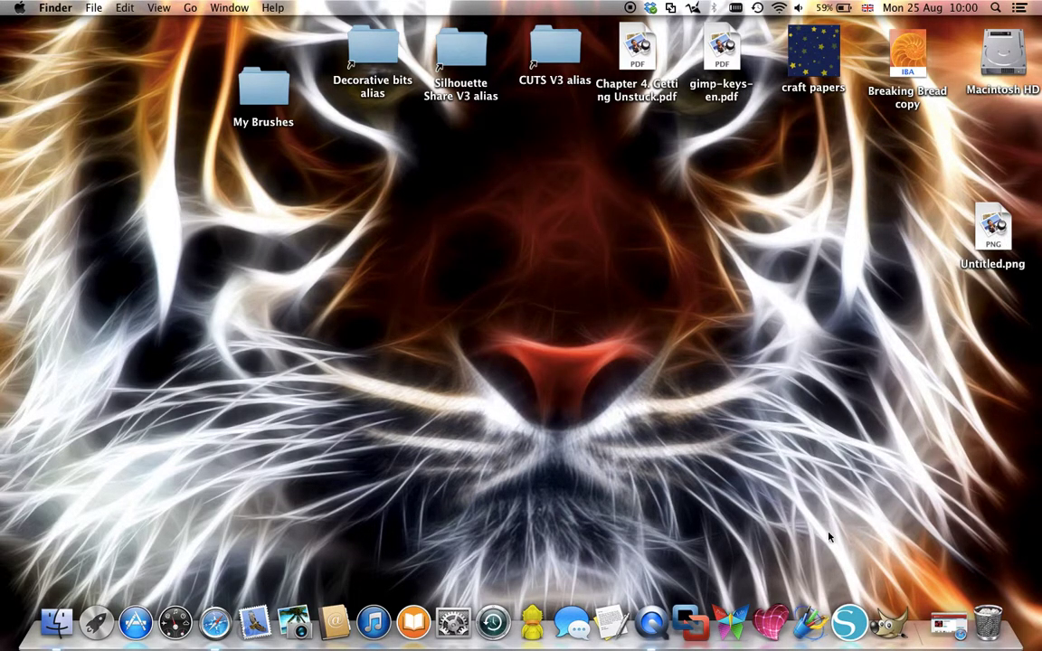
pyautogui.click(849, 618)
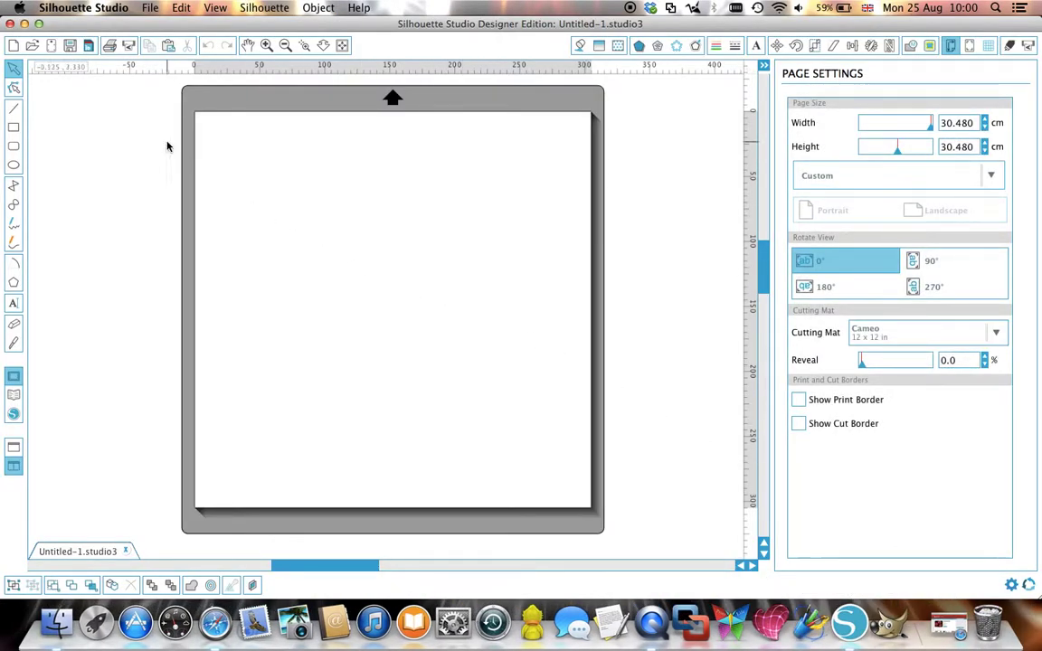
# Open Untitled.png from the Desktop folder.
pyautogui.click(33, 47)
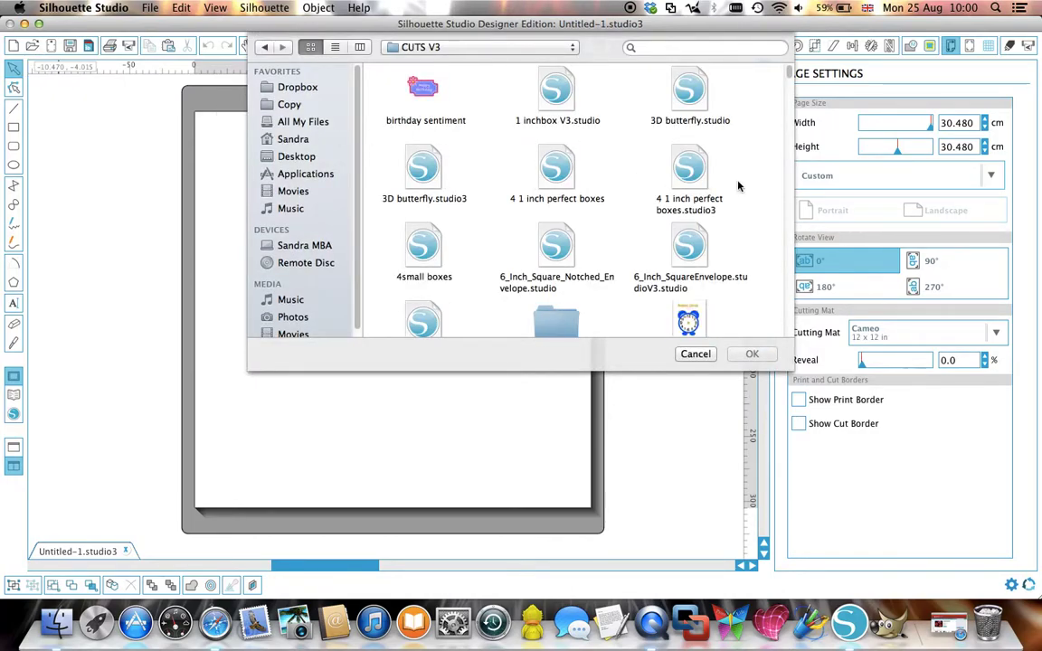
pyautogui.click(280, 156)
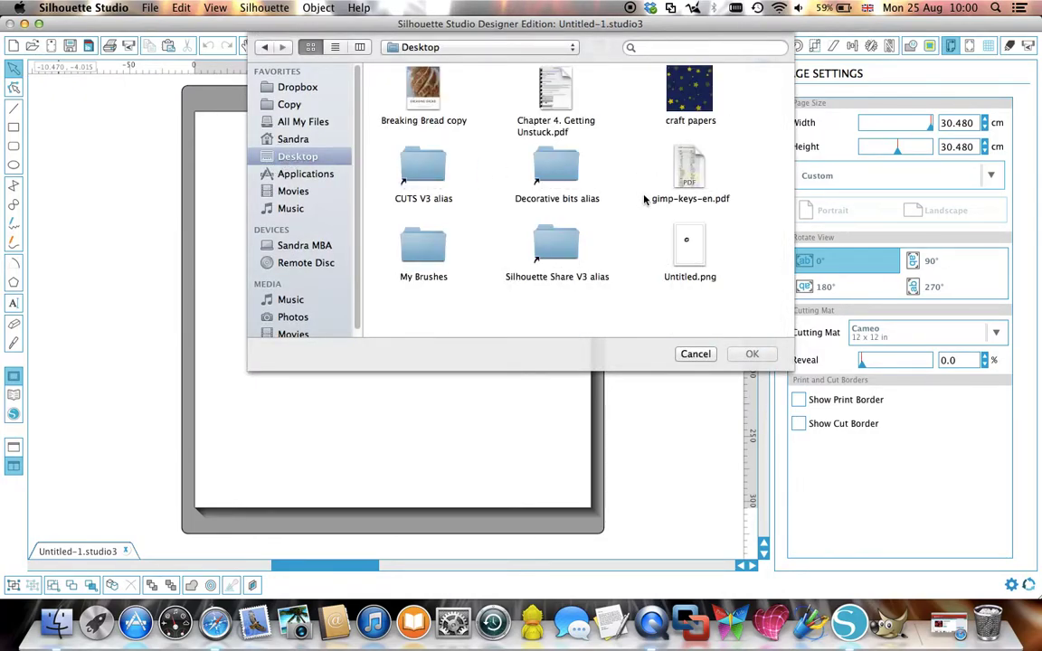
pyautogui.click(680, 262)
pyautogui.click(750, 354)
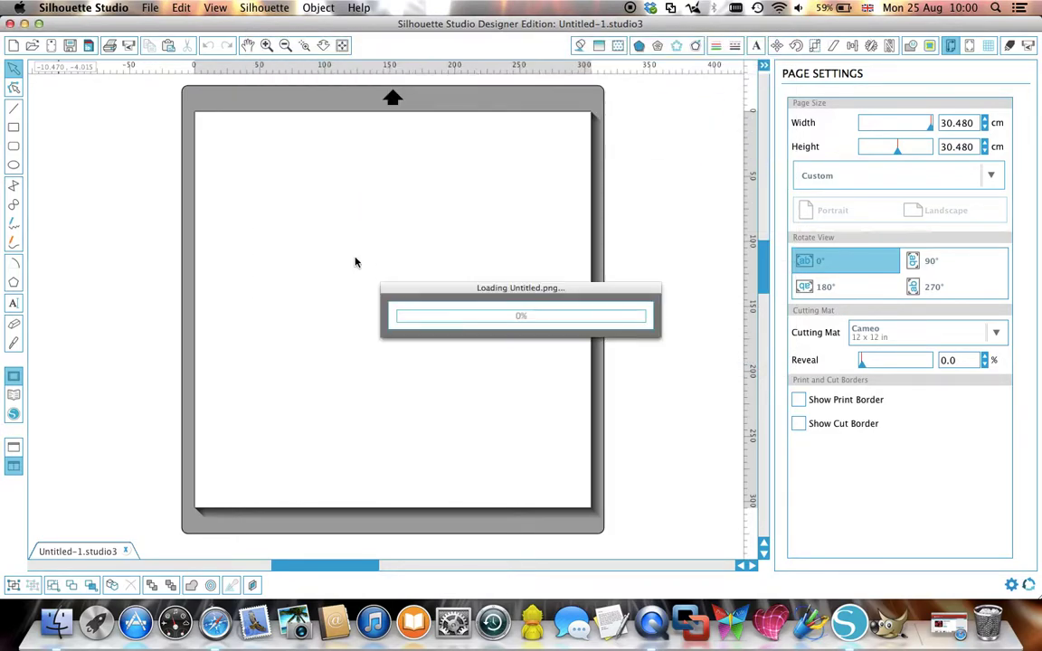